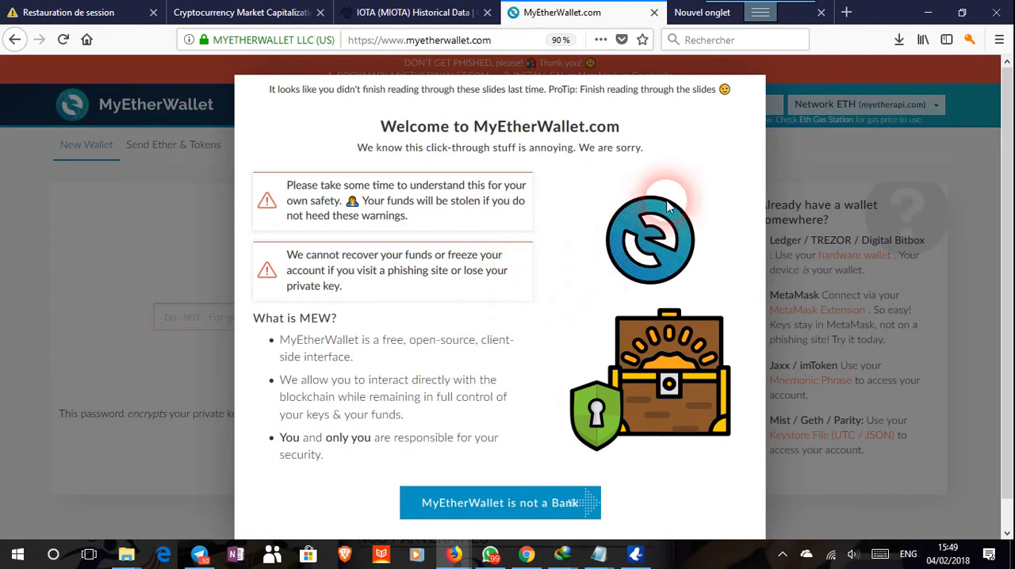
Look over the MyEtherWallet welcome and safety notice, then dismiss it to reach the new wallet form.
scroll(555, 257, "down", 1)
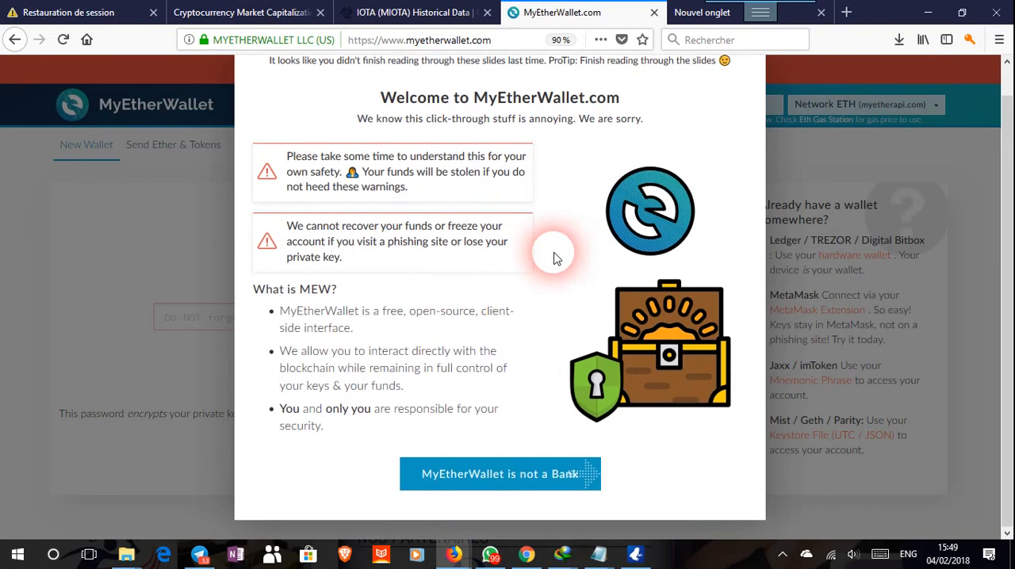
scroll(555, 256, "up", 1)
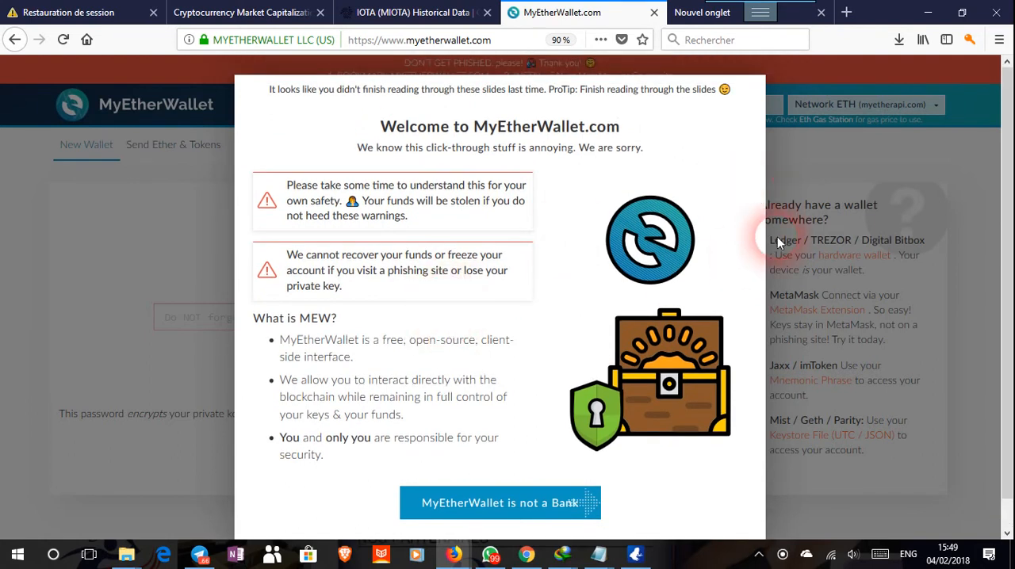
left_click(796, 142)
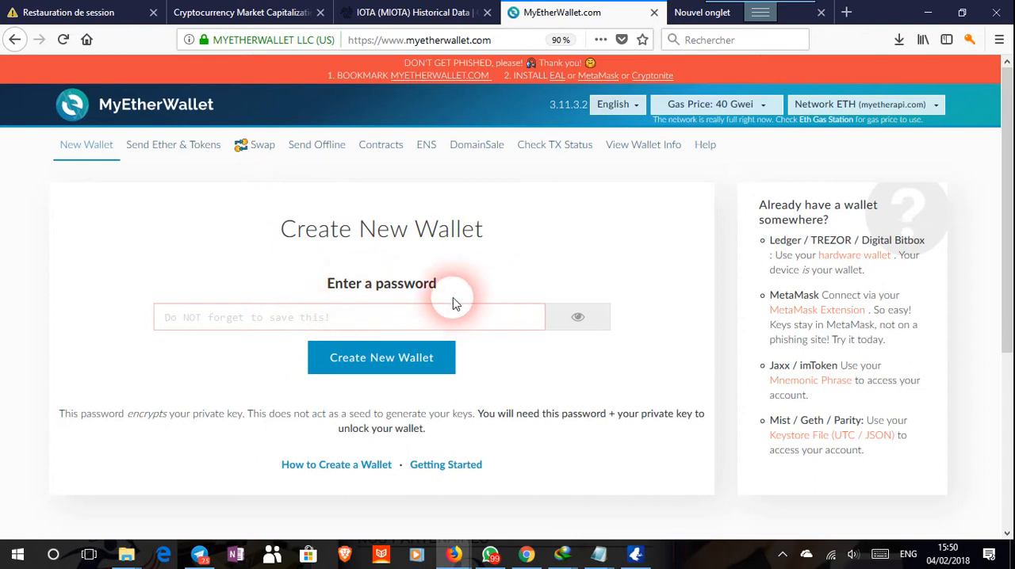
Try to create a new wallet after entering a wallet password.
left_click(410, 318)
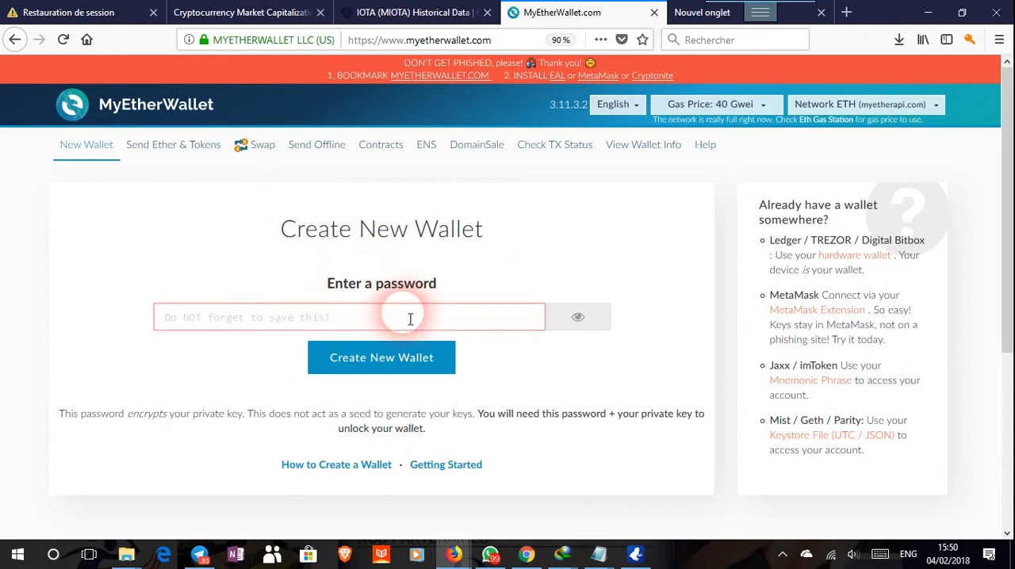
type("••••••••")
left_click(376, 372)
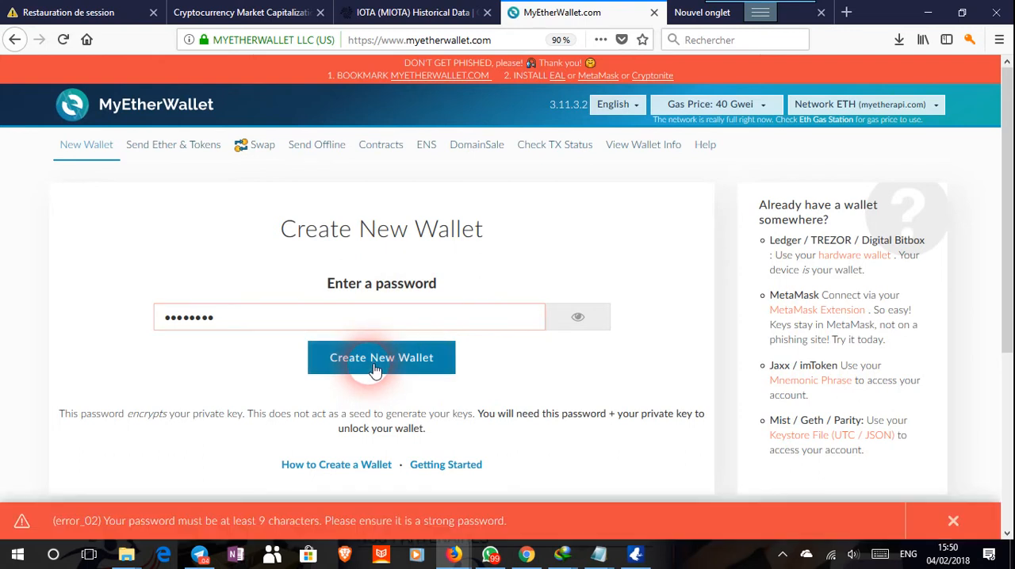
Replace the wallet password with a longer one and create the new wallet.
left_click_drag(252, 317, 113, 317)
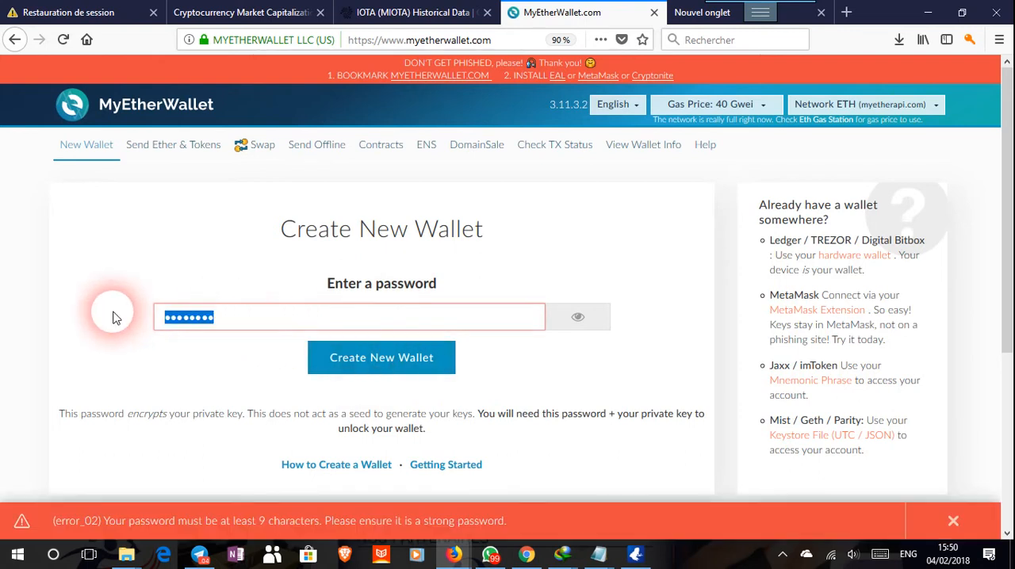
key("BackSpace")
type("a")
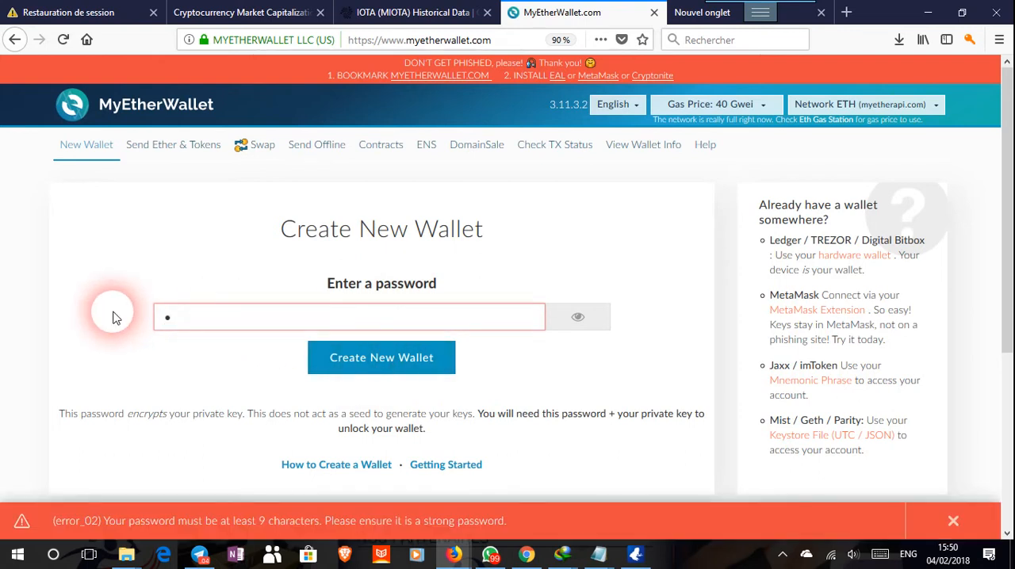
type("aaaaaaaaaaa")
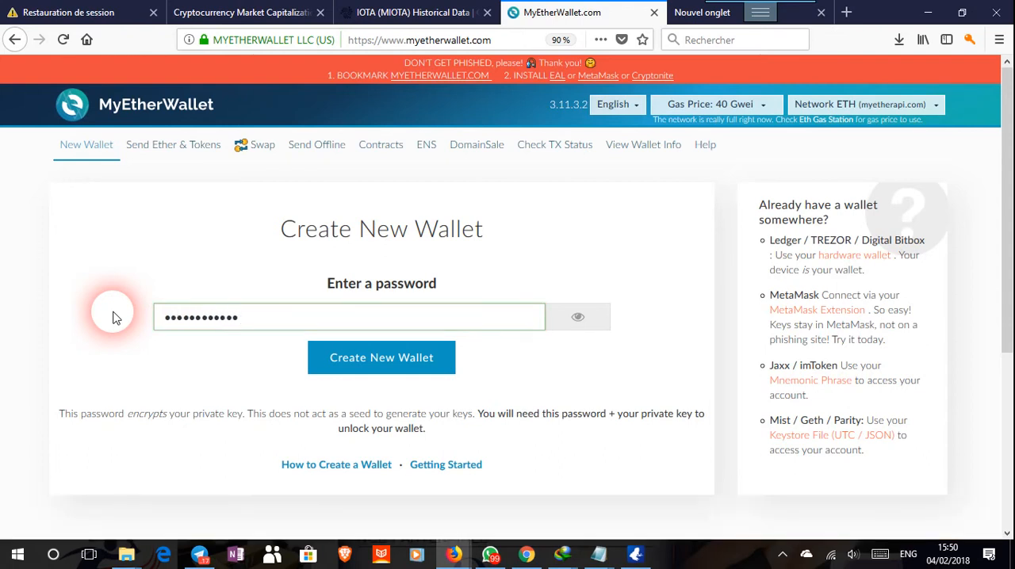
type("aa")
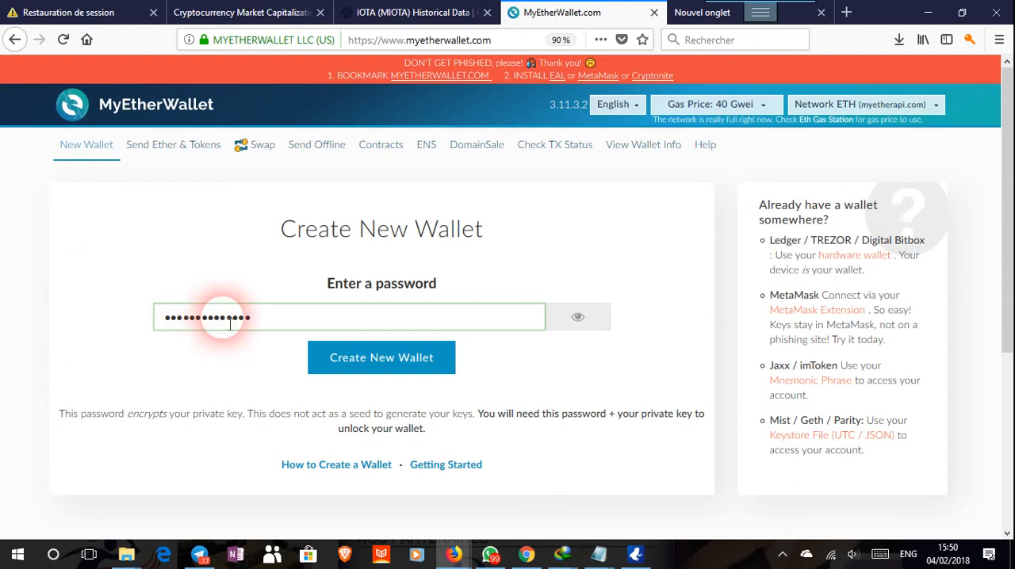
left_click(364, 361)
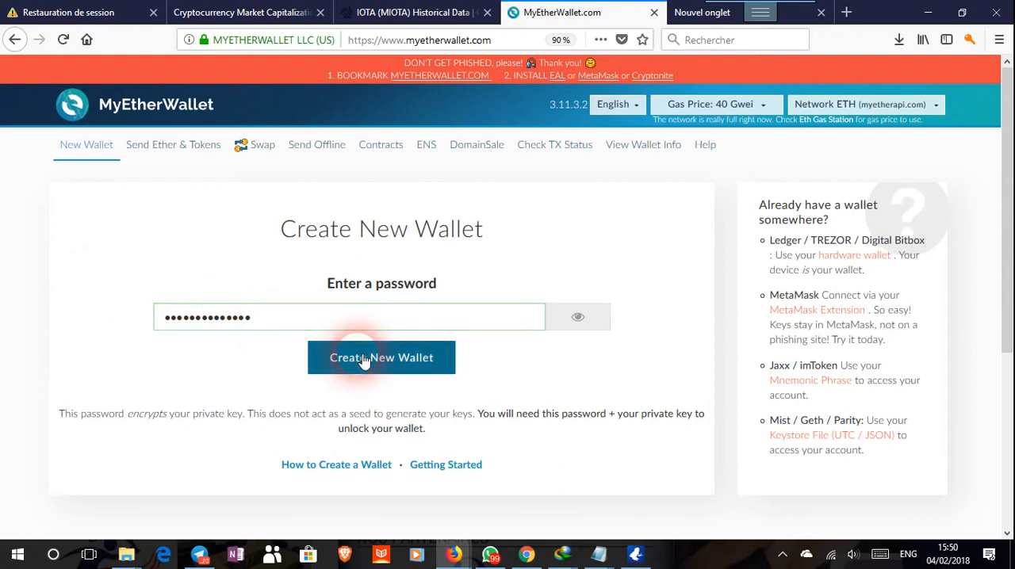
left_click(364, 360)
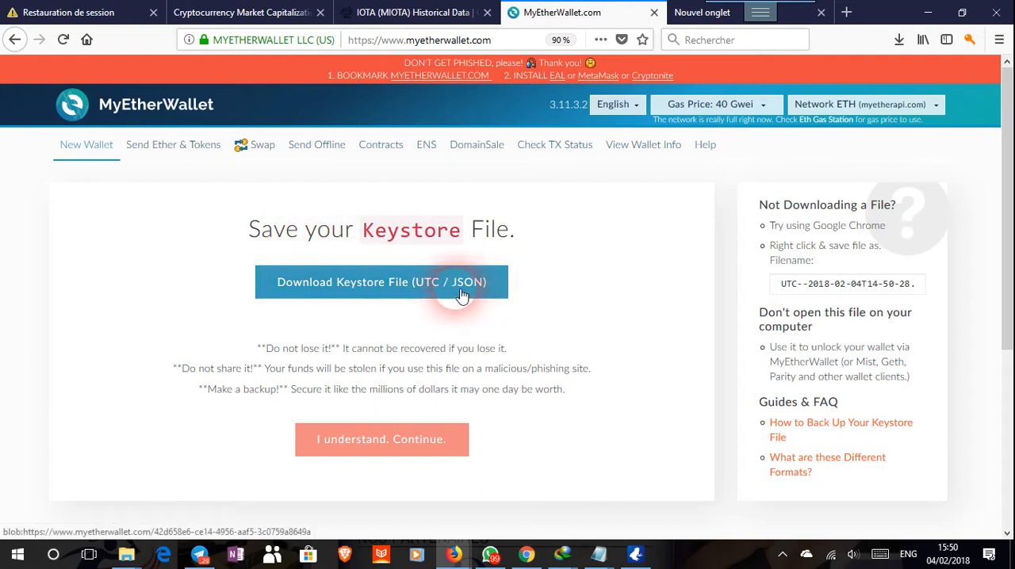
Download the wallet's keystore file (UTC / JSON), save it to disk, and check it in the browser's download list.
left_click(391, 291)
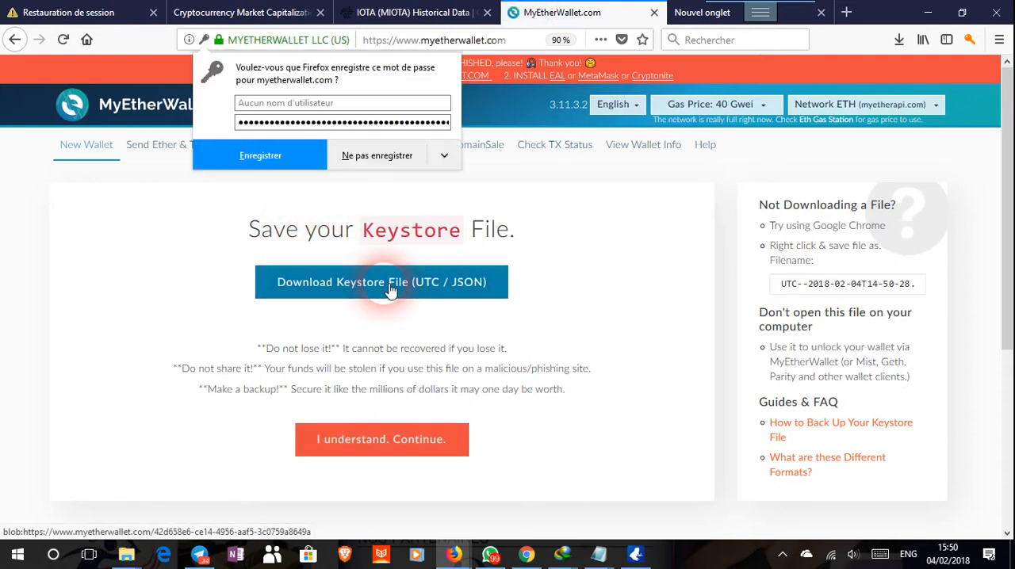
left_click(390, 291)
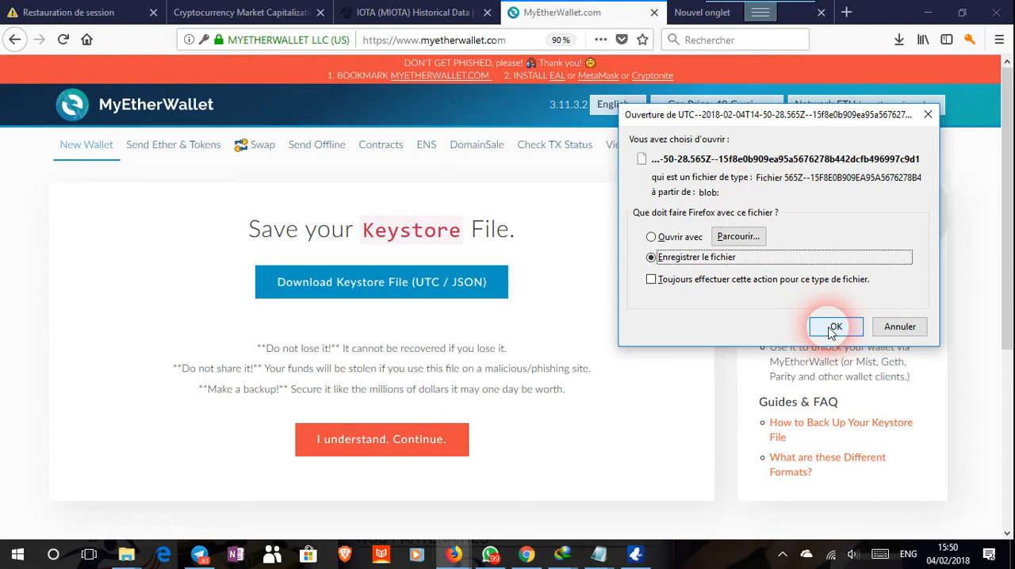
left_click(833, 329)
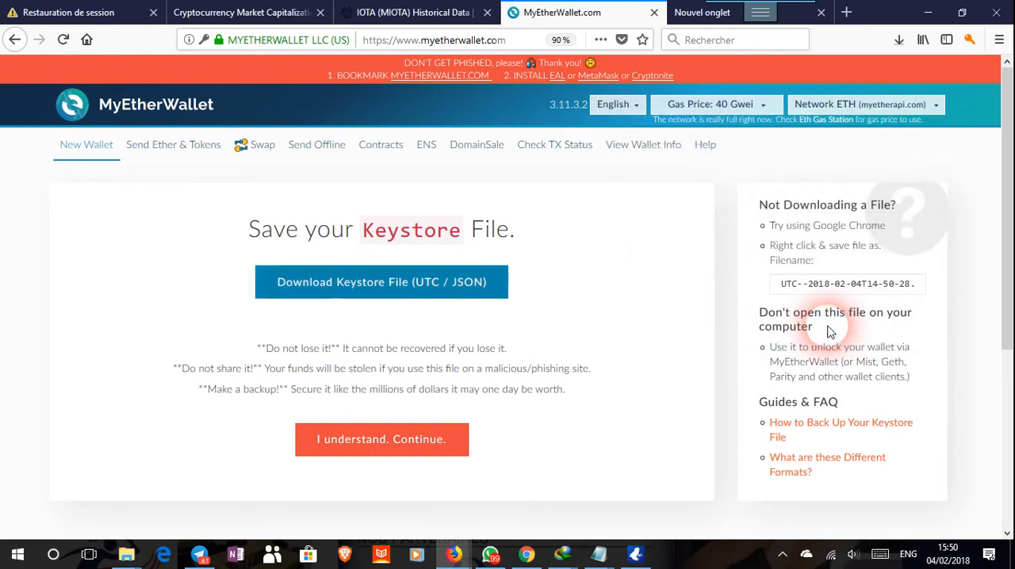
left_click(900, 41)
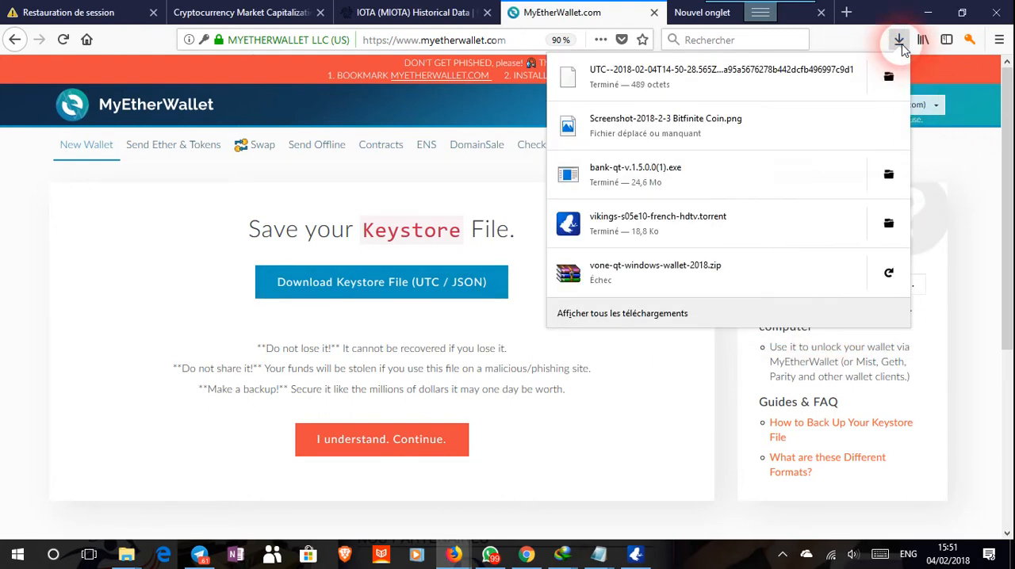
left_click(847, 84)
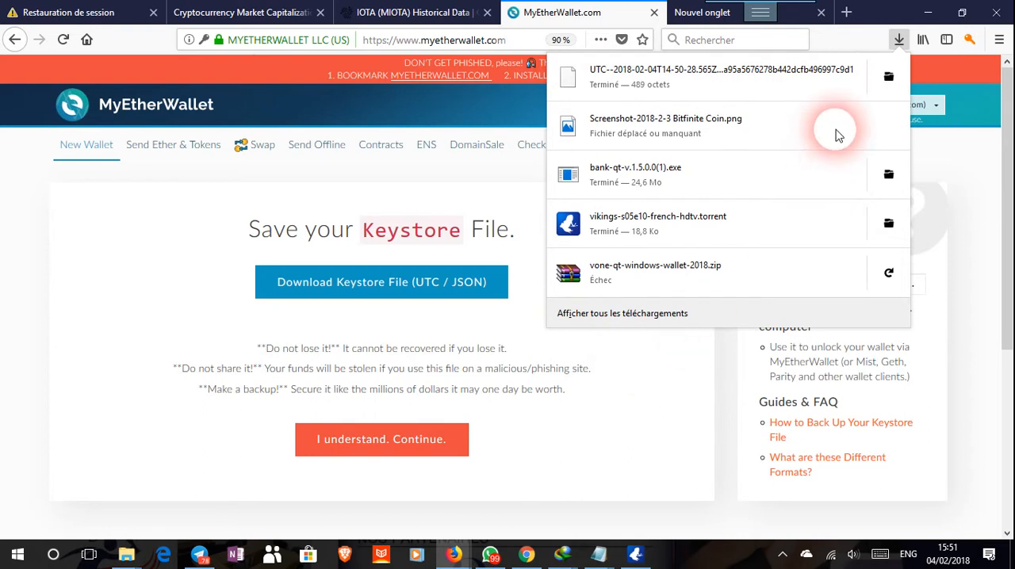
left_click(726, 349)
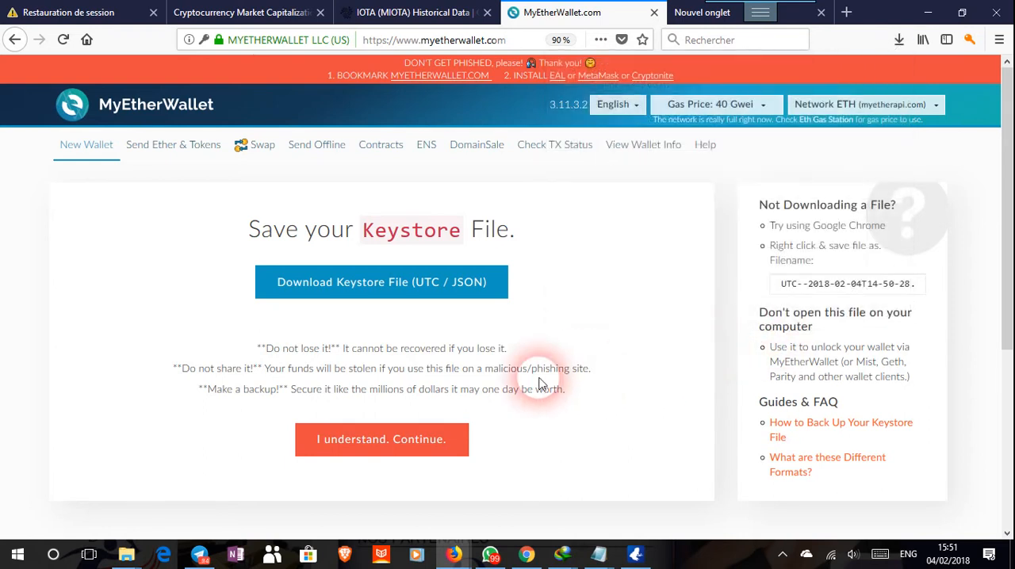
Acknowledge the keystore warning to continue to the private key, and switch the site language to Français.
left_click(361, 450)
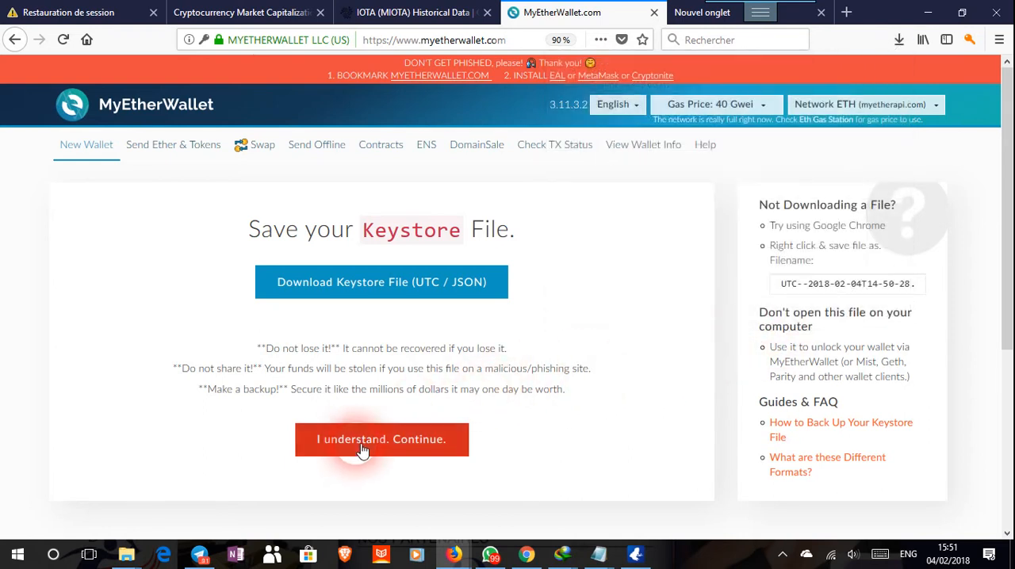
left_click(643, 113)
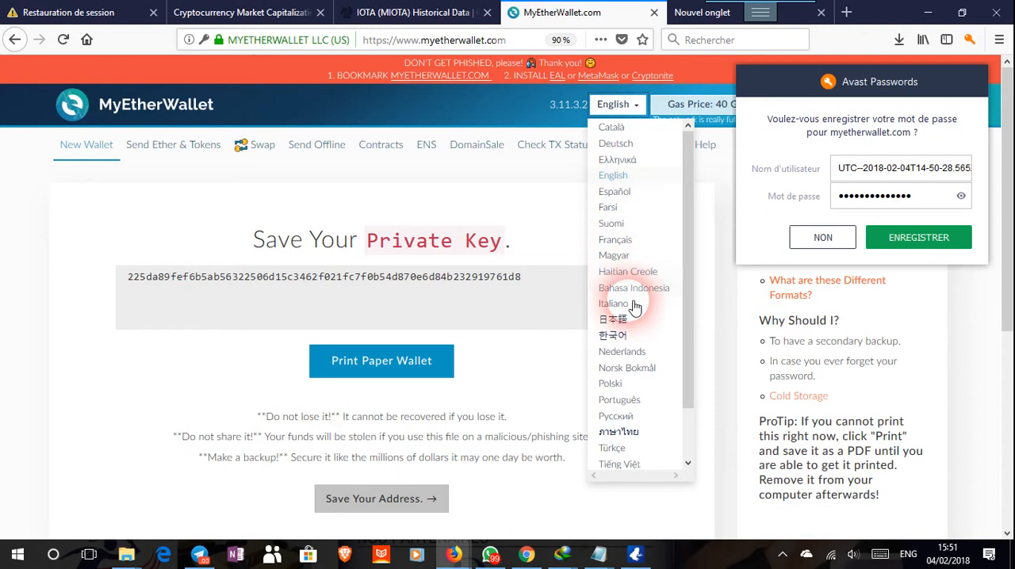
left_click(625, 240)
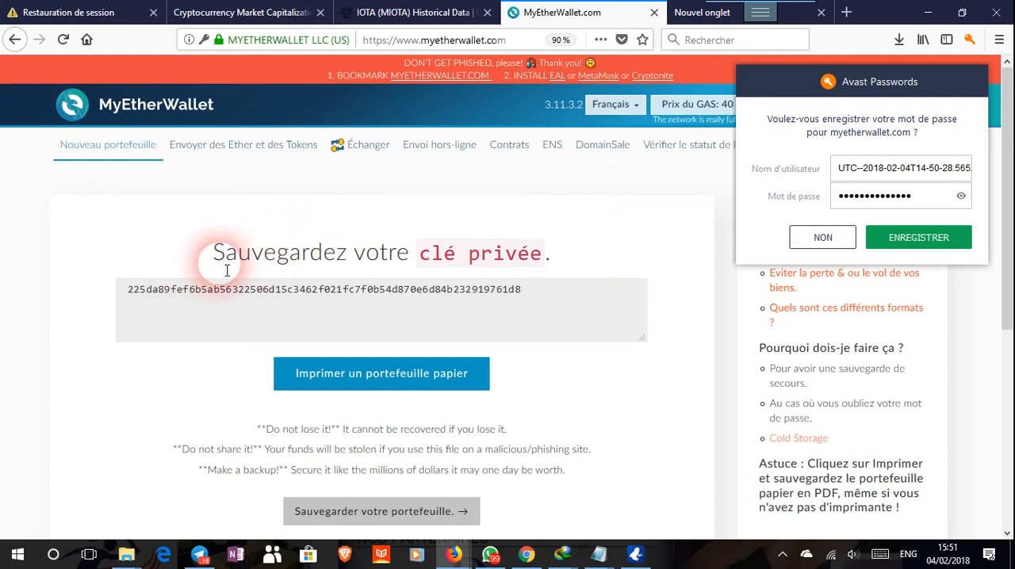
Select the wallet's entire private key and copy it to the clipboard.
left_click_drag(127, 295, 502, 302)
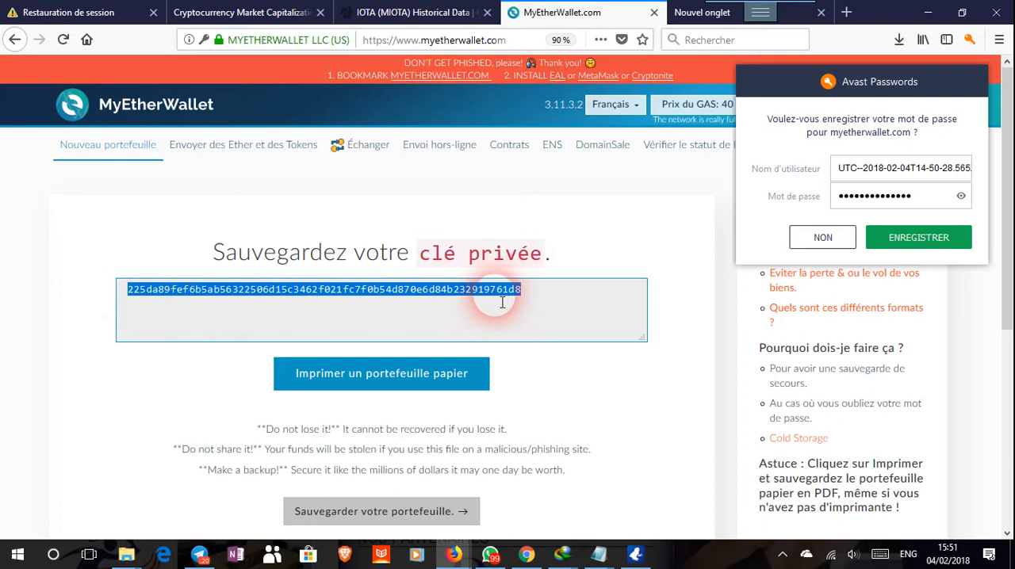
right_click(502, 302)
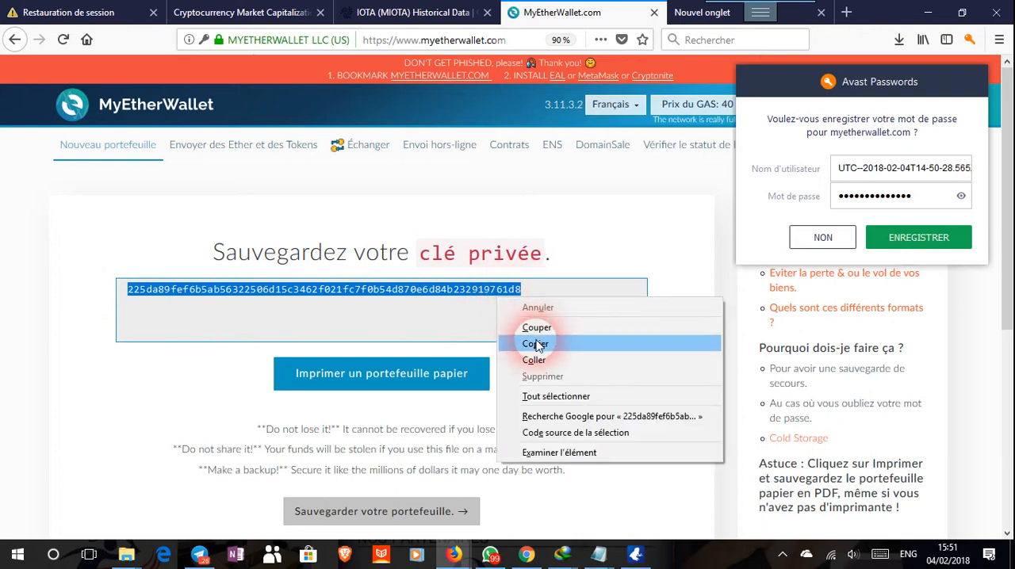
left_click(537, 345)
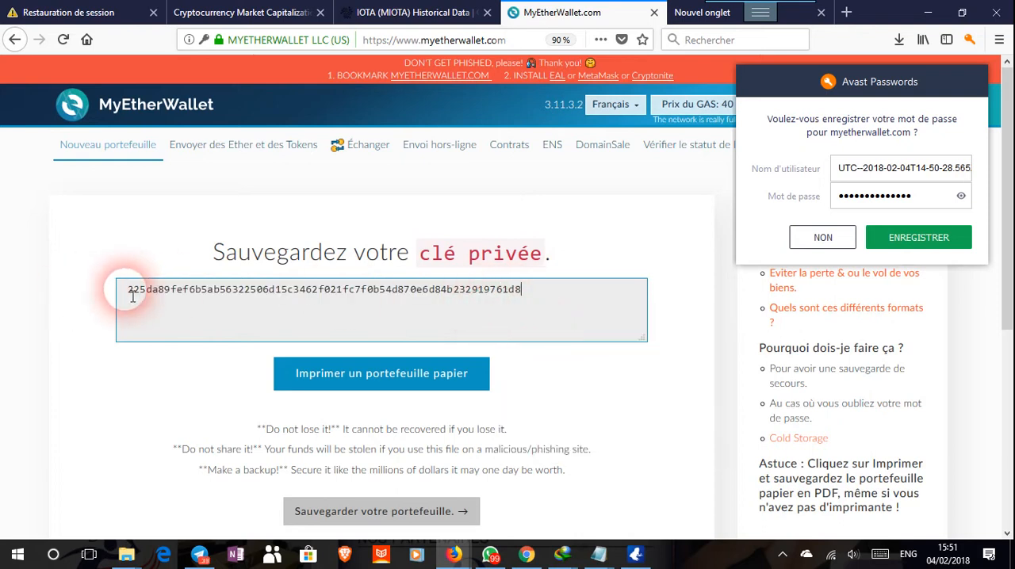
left_click_drag(132, 296, 530, 298)
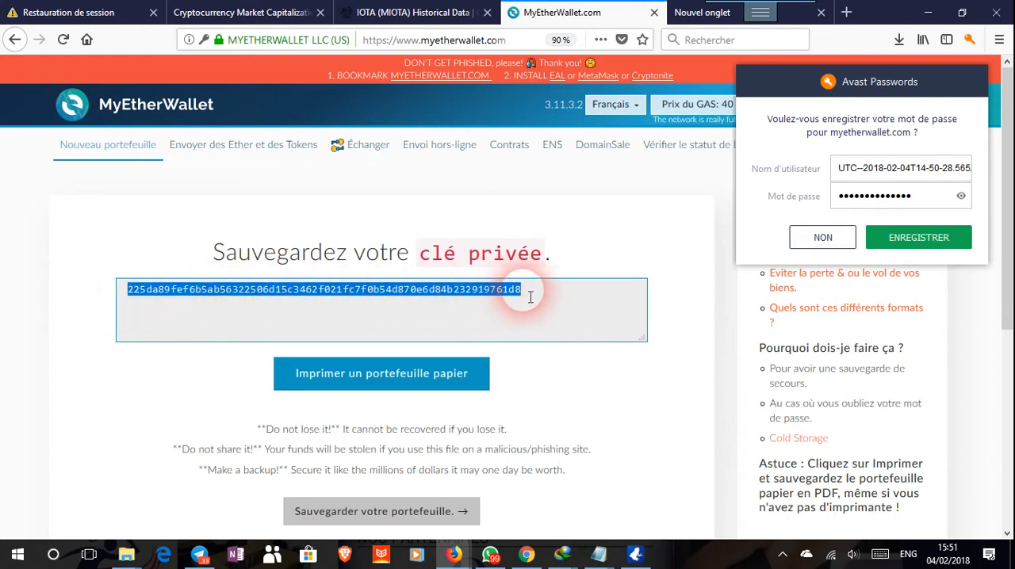
right_click(498, 295)
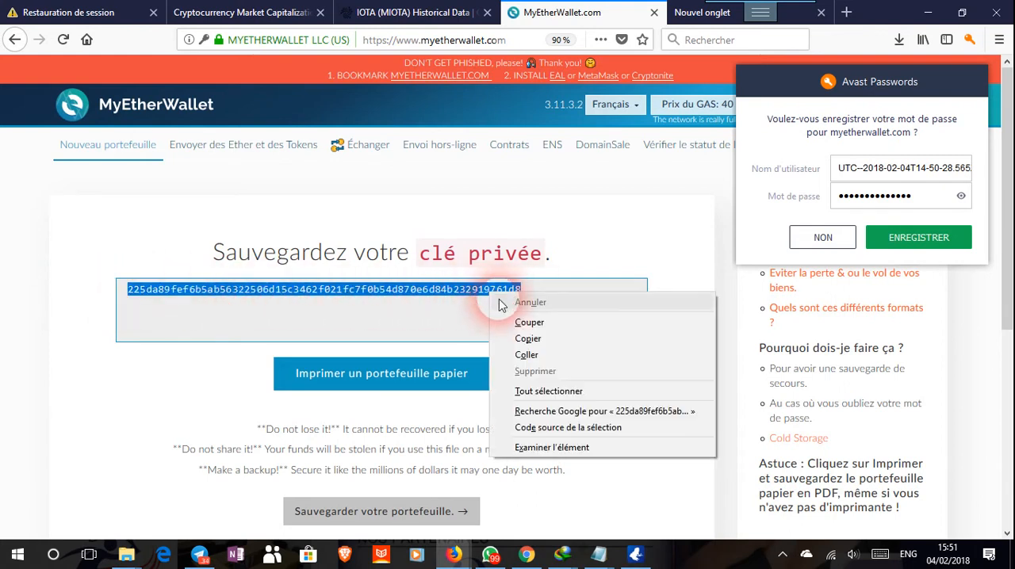
left_click(528, 331)
left_click(542, 306)
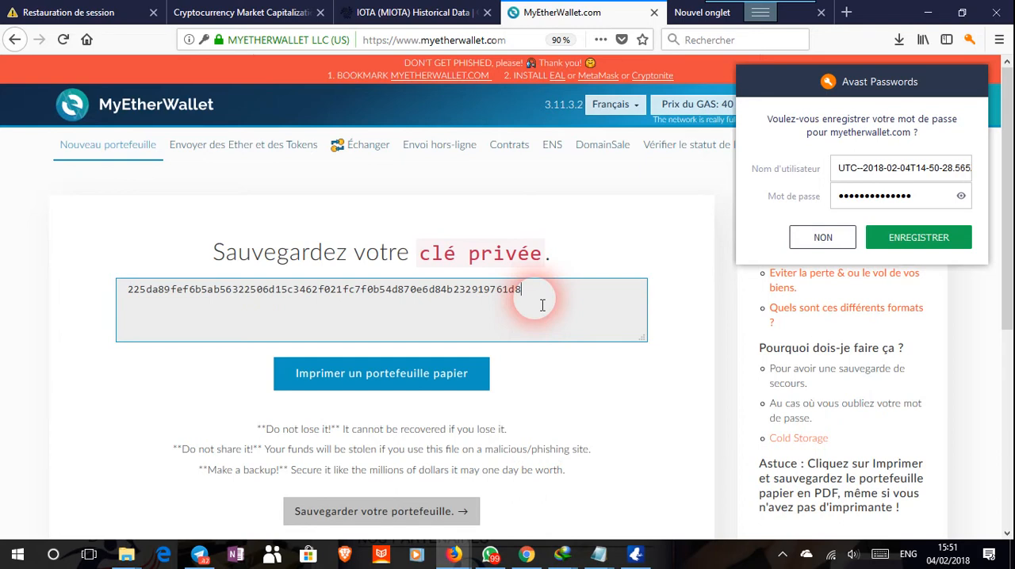
left_click_drag(532, 304, 134, 299)
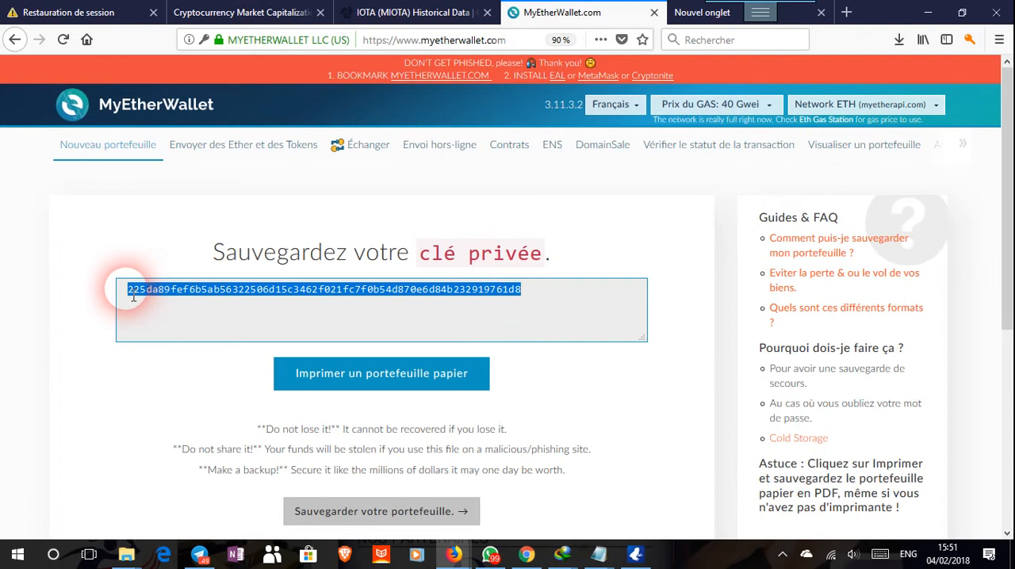
right_click(202, 294)
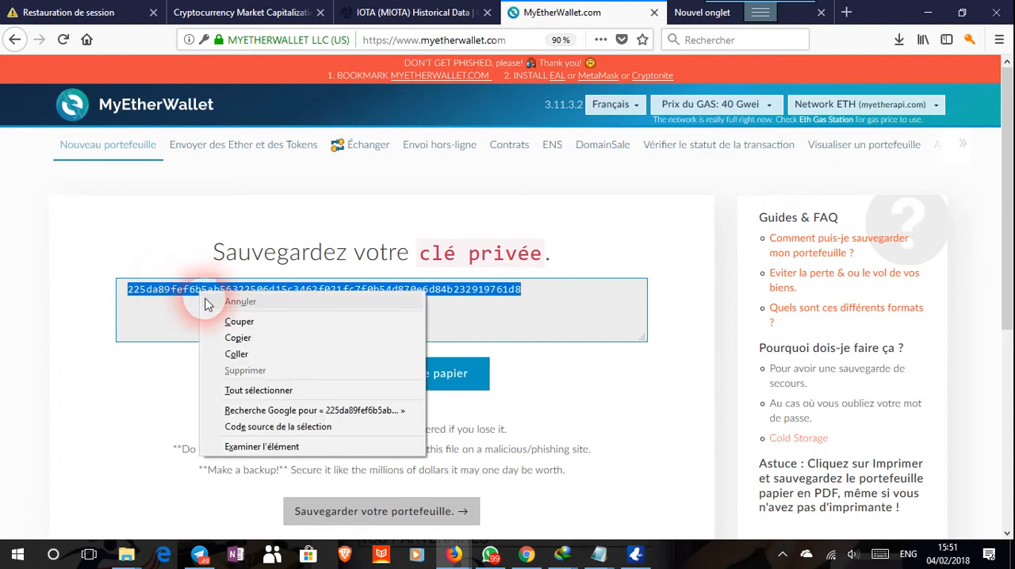
left_click(241, 338)
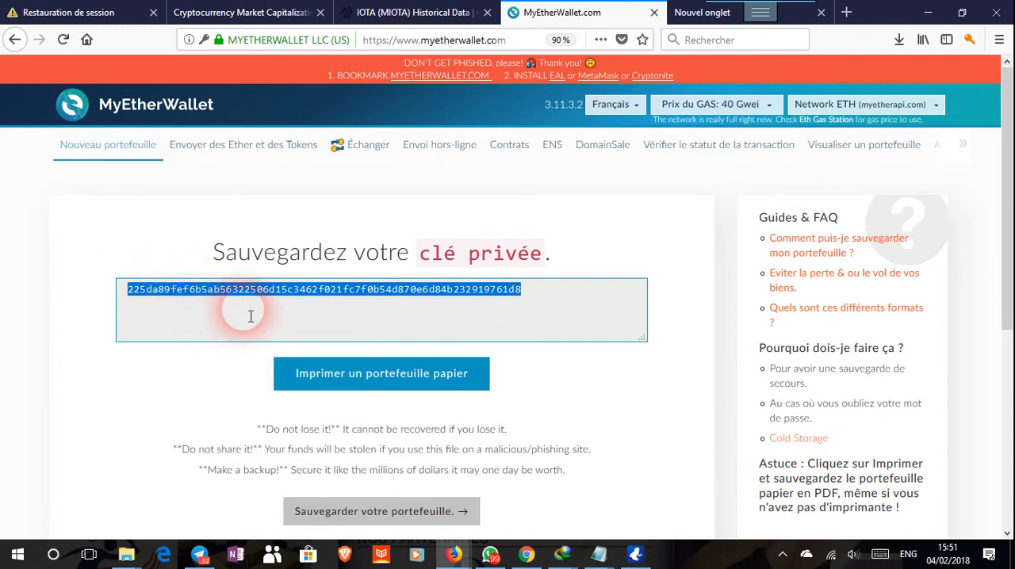
Open the printable paper wallet in a new tab, and return to the private key page.
scroll(251, 316, "down", 2)
left_click(369, 238)
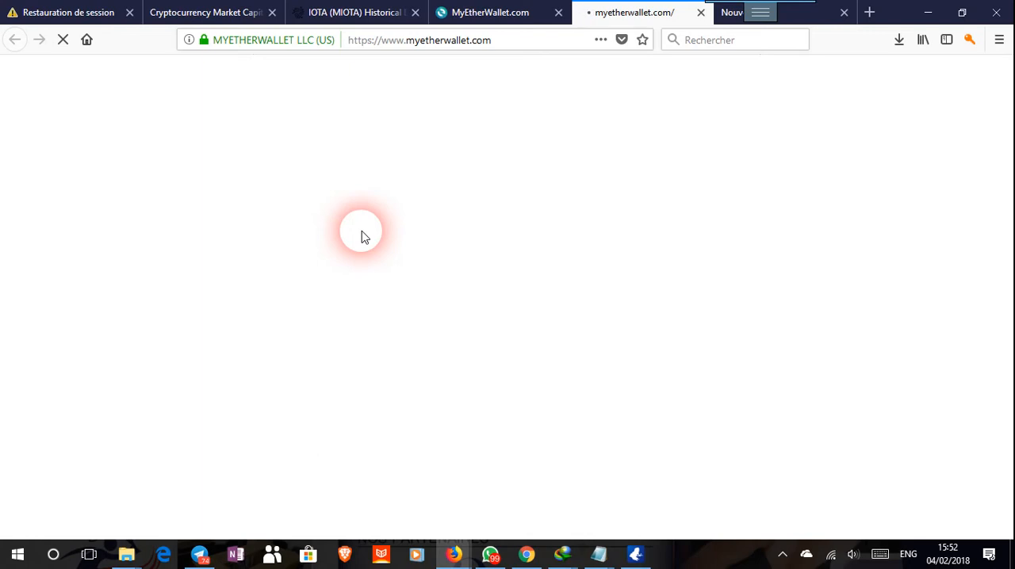
left_click(483, 12)
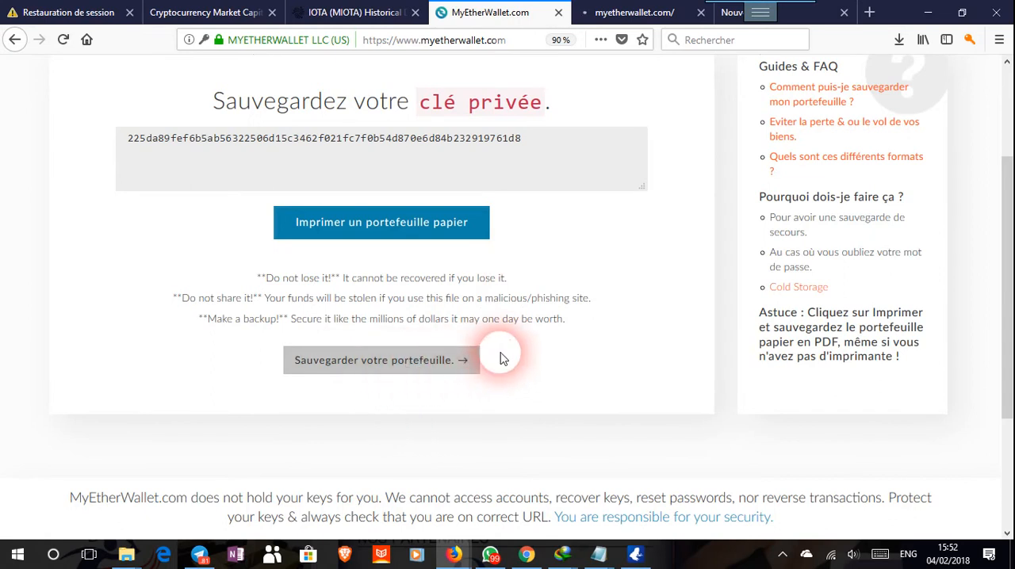
Continue from the private key page to saving the wallet address, and look over the available ways to unlock the wallet.
scroll(301, 335, "down", 3)
scroll(270, 329, "up", 4)
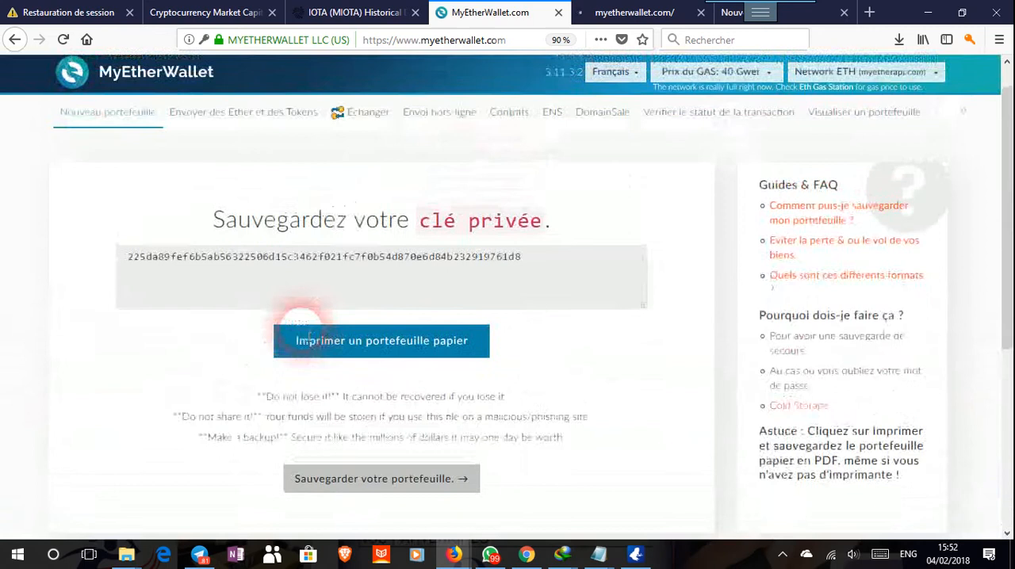
scroll(385, 395, "down", 2)
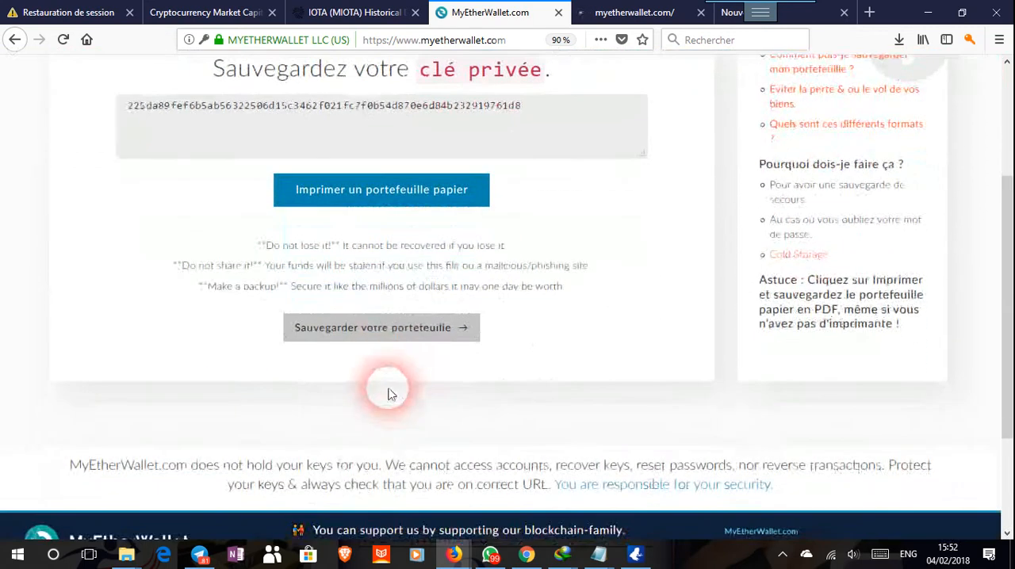
left_click(386, 335)
scroll(382, 330, "up", 3)
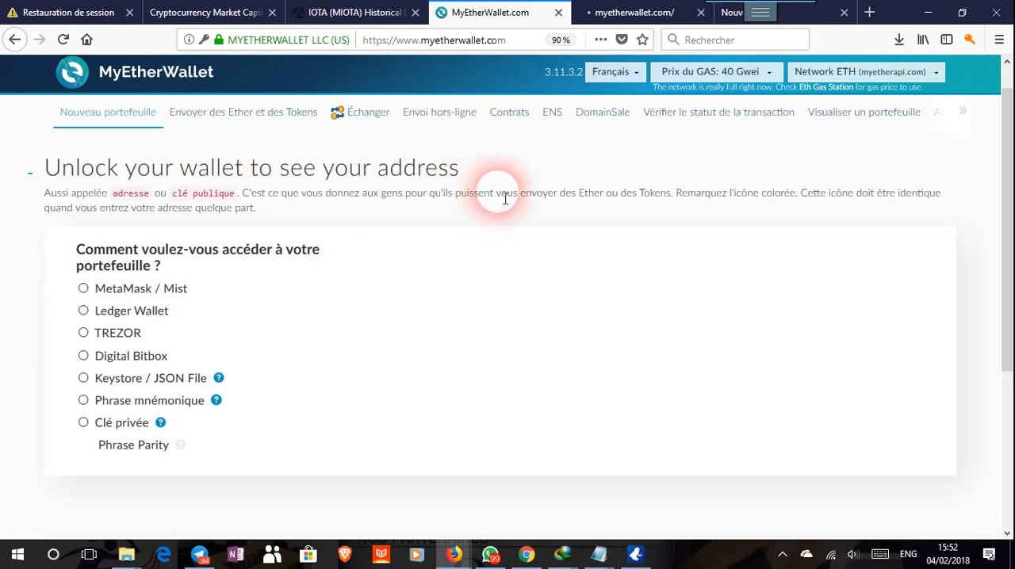
scroll(498, 192, "down", 1)
scroll(492, 193, "up", 2)
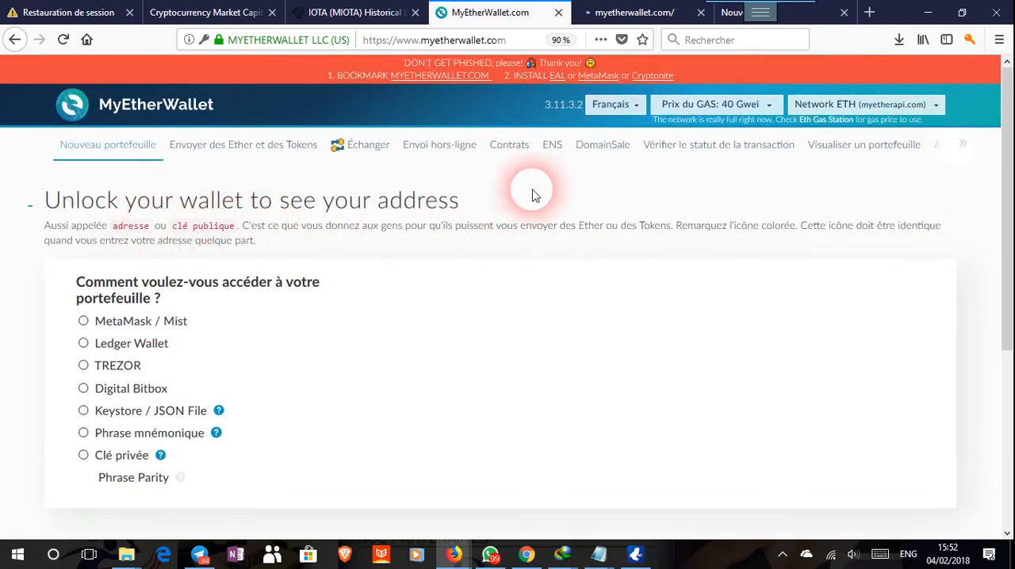
Switch to the paper wallet tab and print it to a PDF named https___www.myetherwallet in the Documents folder.
left_click(634, 11)
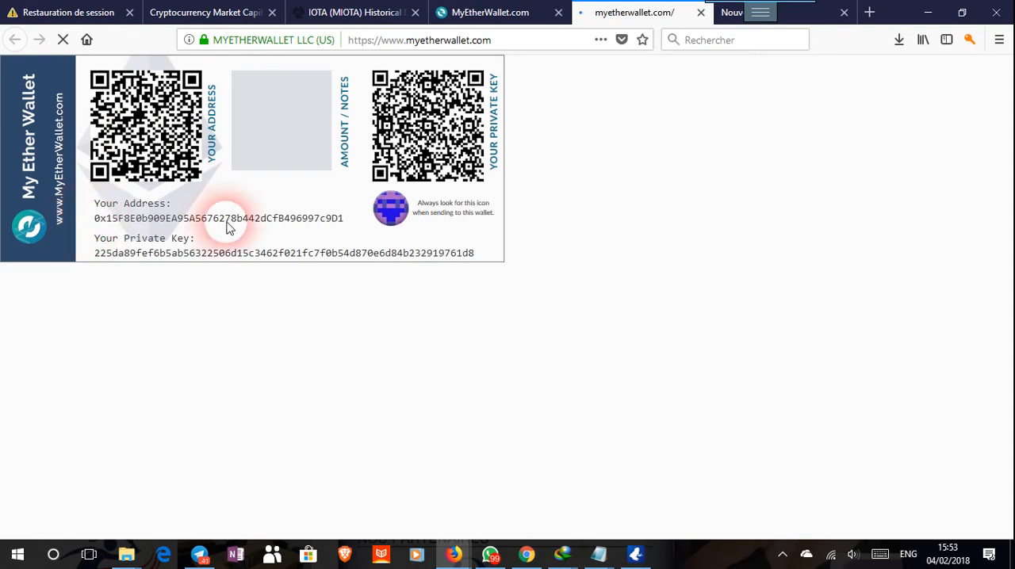
double_click(341, 218)
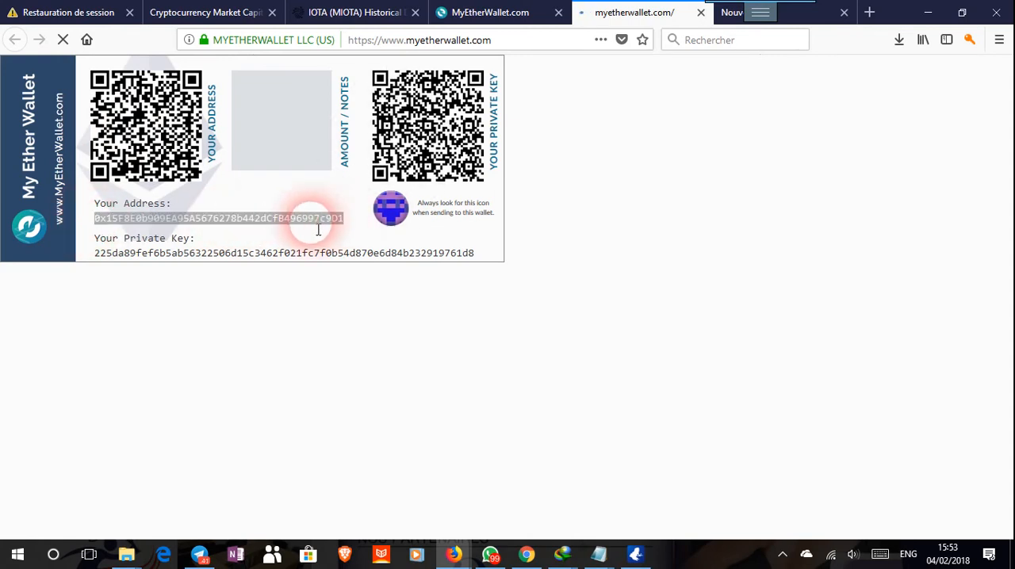
left_click(258, 236)
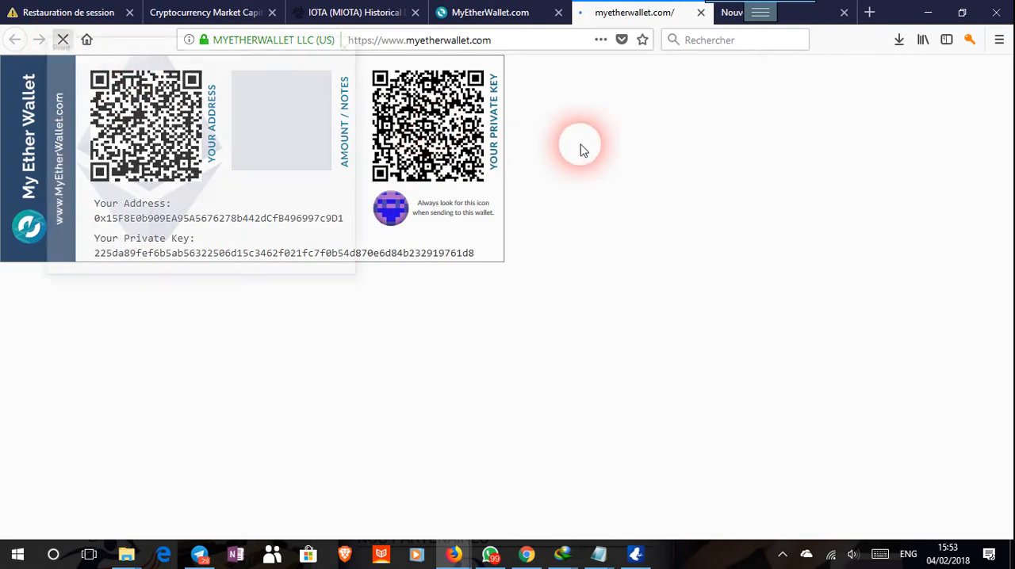
left_click(279, 264)
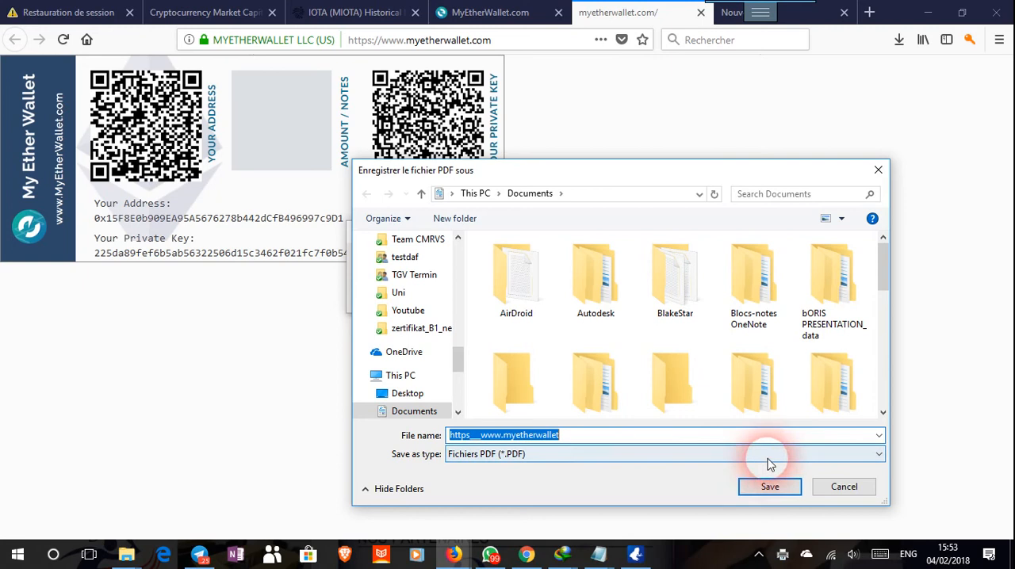
left_click(770, 488)
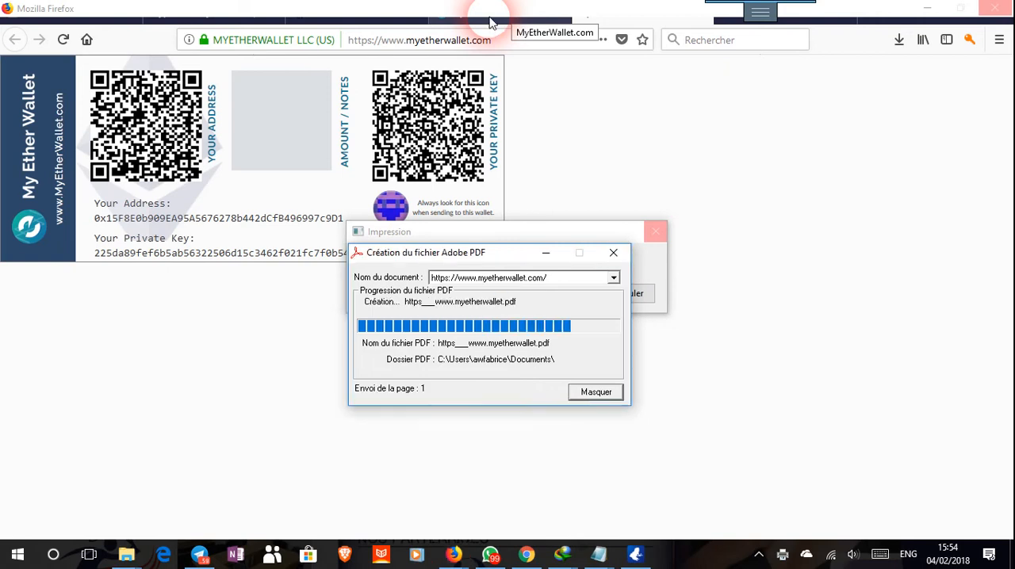
Return to the wallet unlock page, choose Clé privée as the access method, paste the wallet's private key and unlock the wallet.
left_click(489, 22)
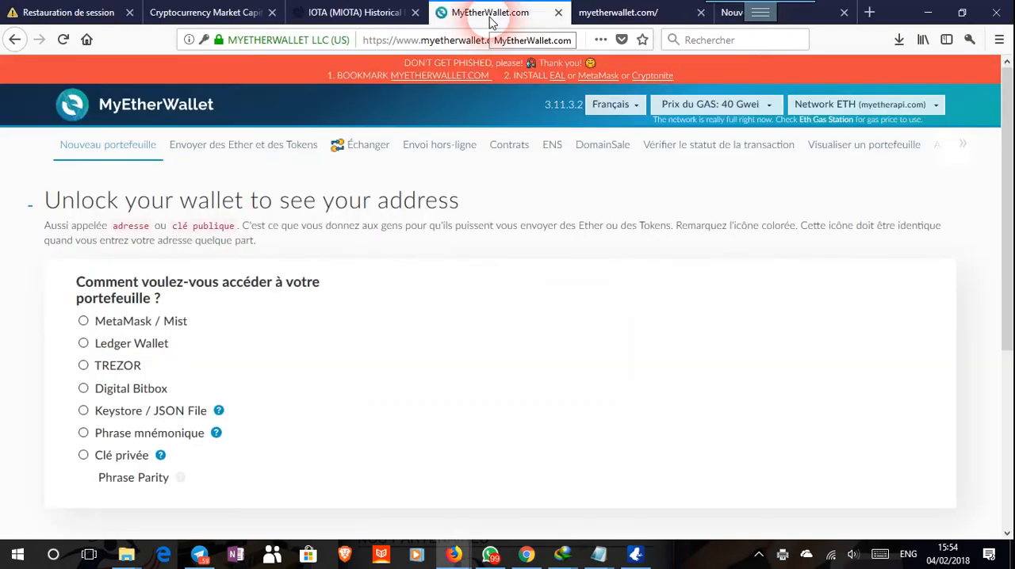
scroll(491, 372, "down", 1)
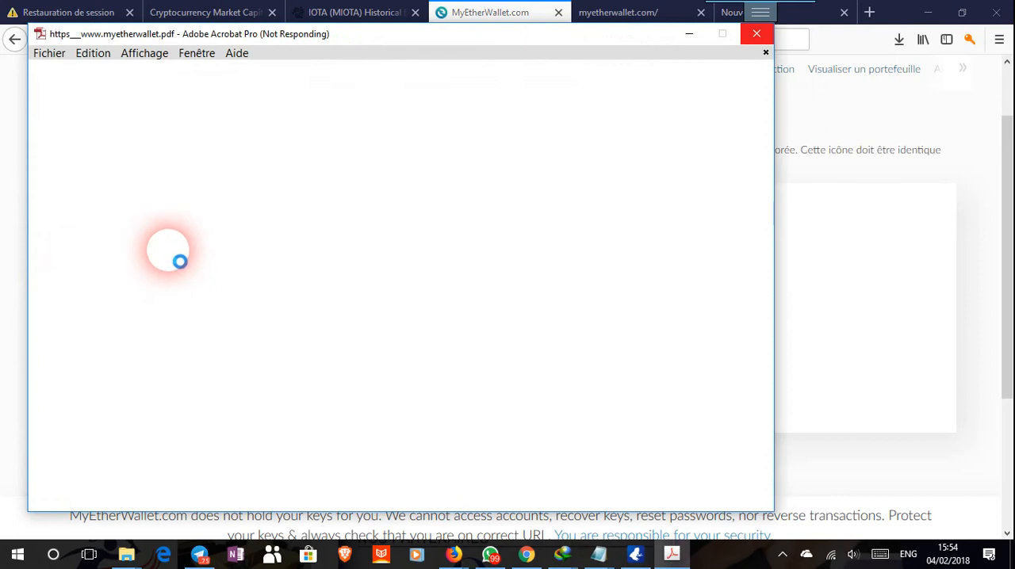
left_click(1005, 232)
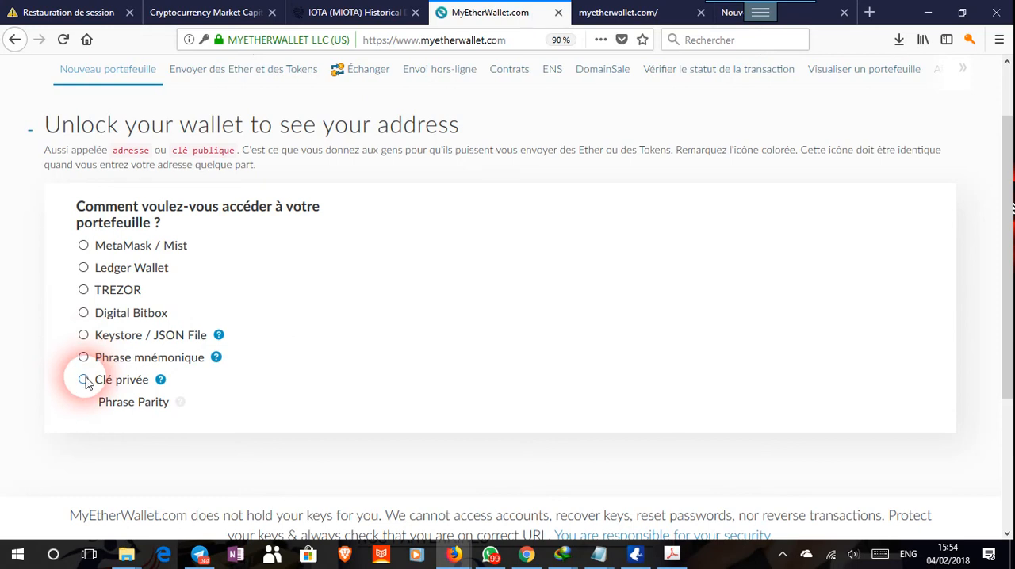
left_click(85, 381)
left_click(403, 411)
right_click(403, 411)
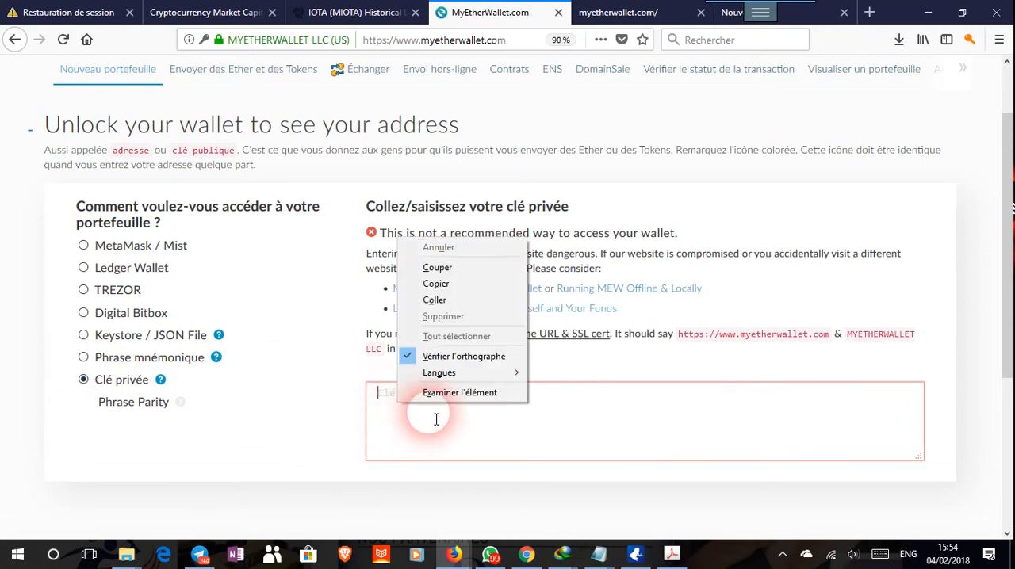
left_click(454, 297)
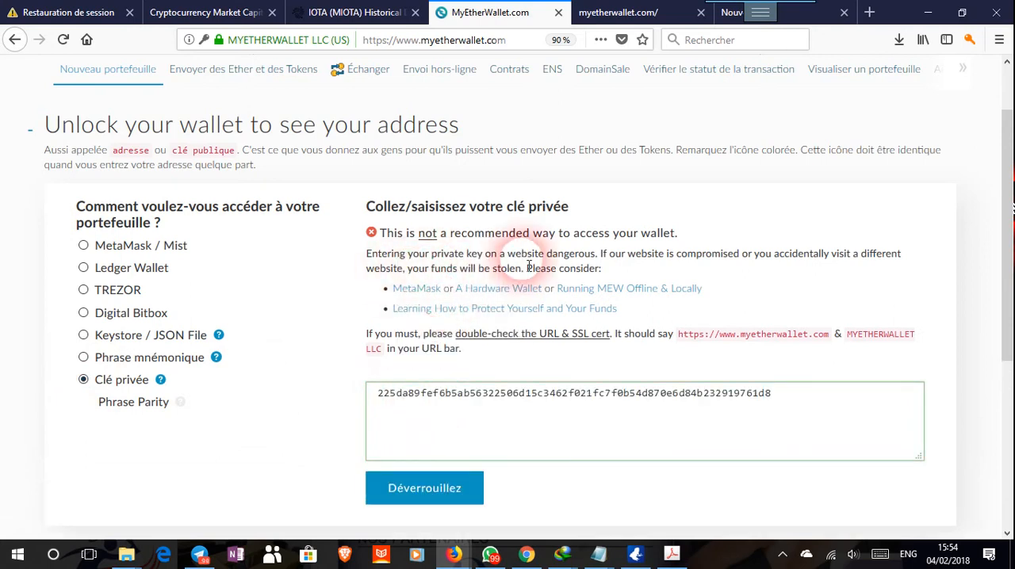
scroll(420, 269, "down", 2)
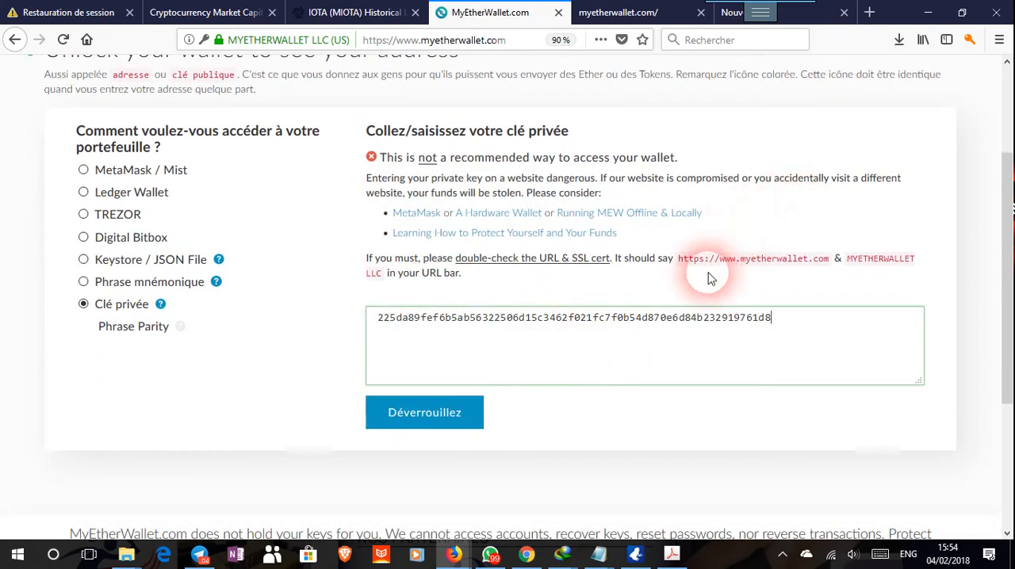
left_click(448, 420)
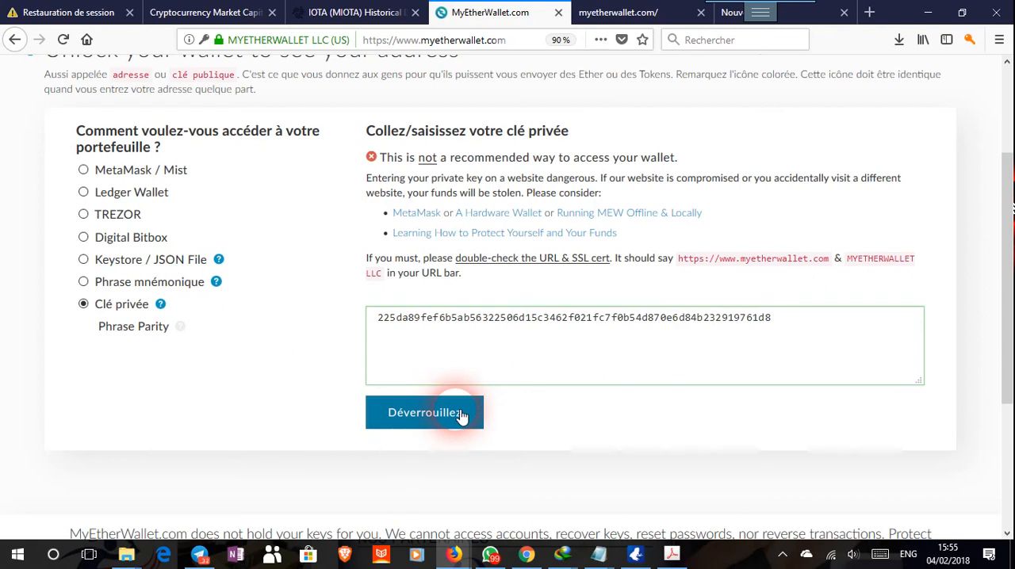
left_click(460, 417)
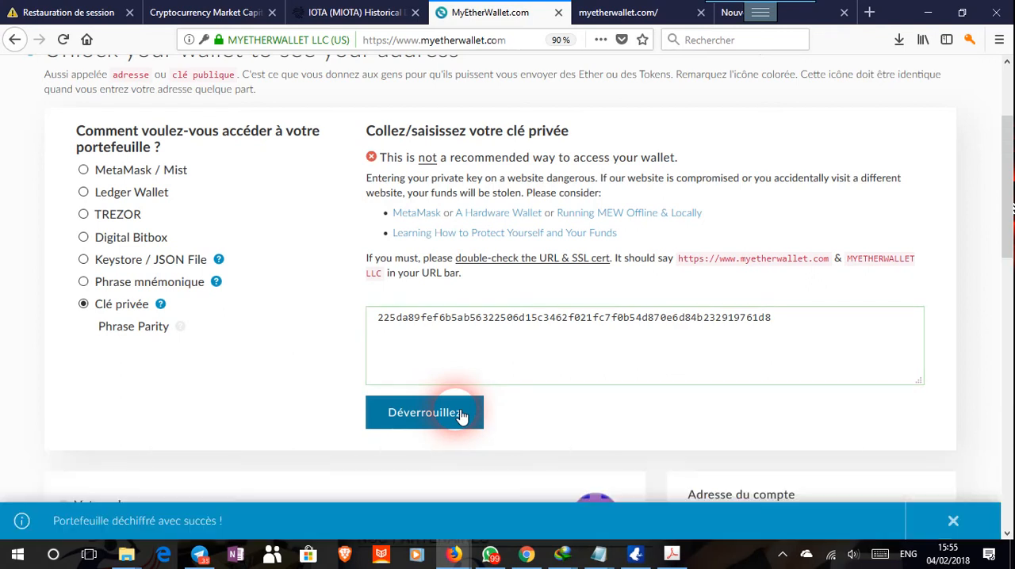
Review the unlocked wallet's address and QR codes, and toggle the visibility of its unencrypted private key.
scroll(567, 342, "down", 2)
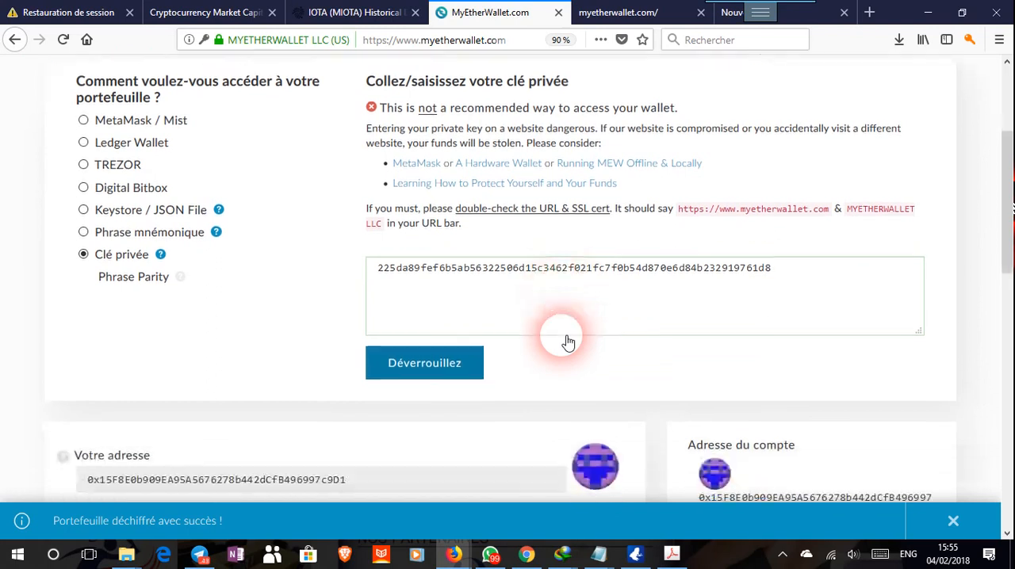
scroll(568, 342, "down", 2)
scroll(568, 342, "down", 2)
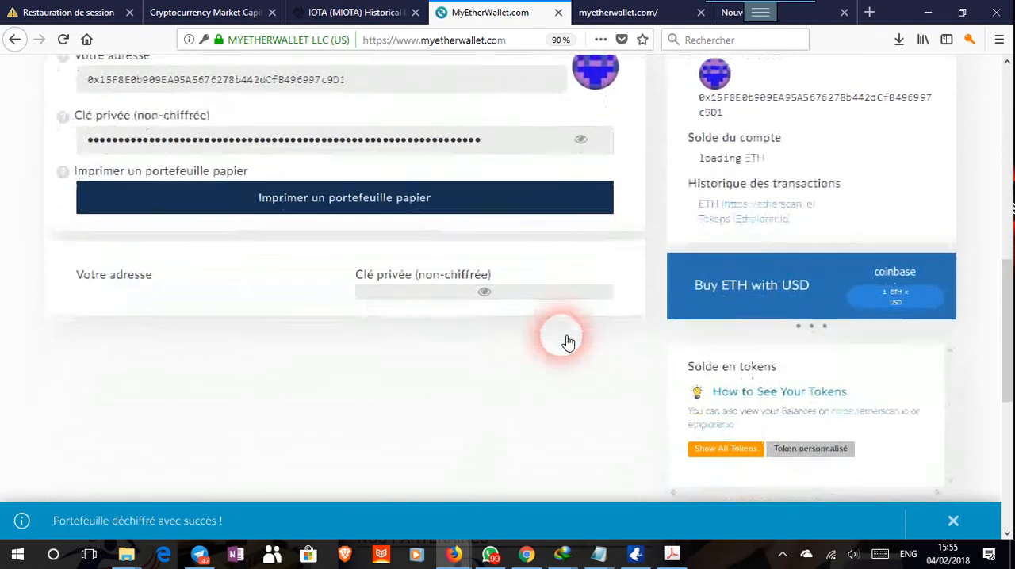
scroll(567, 343, "up", 2)
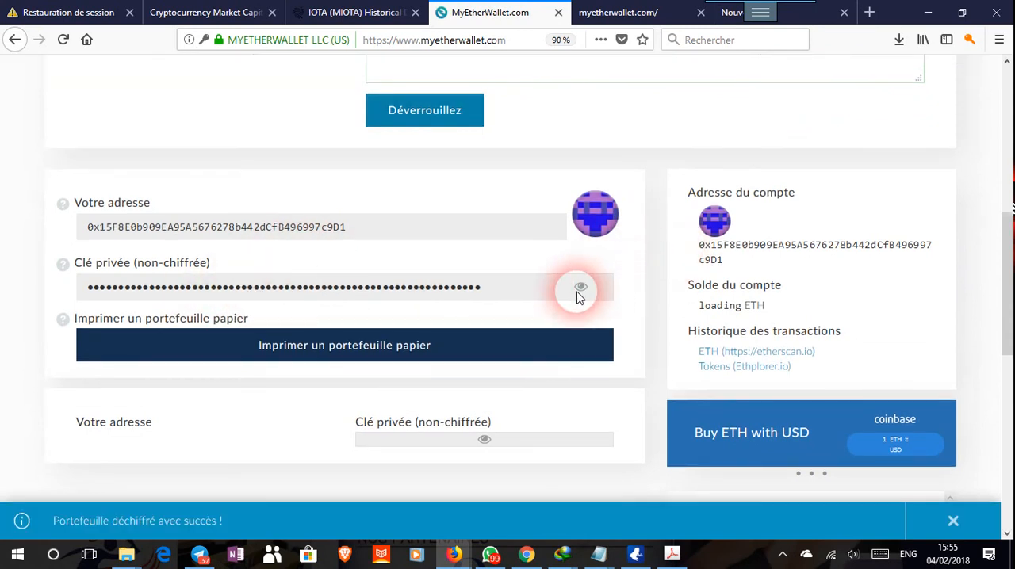
left_click(578, 290)
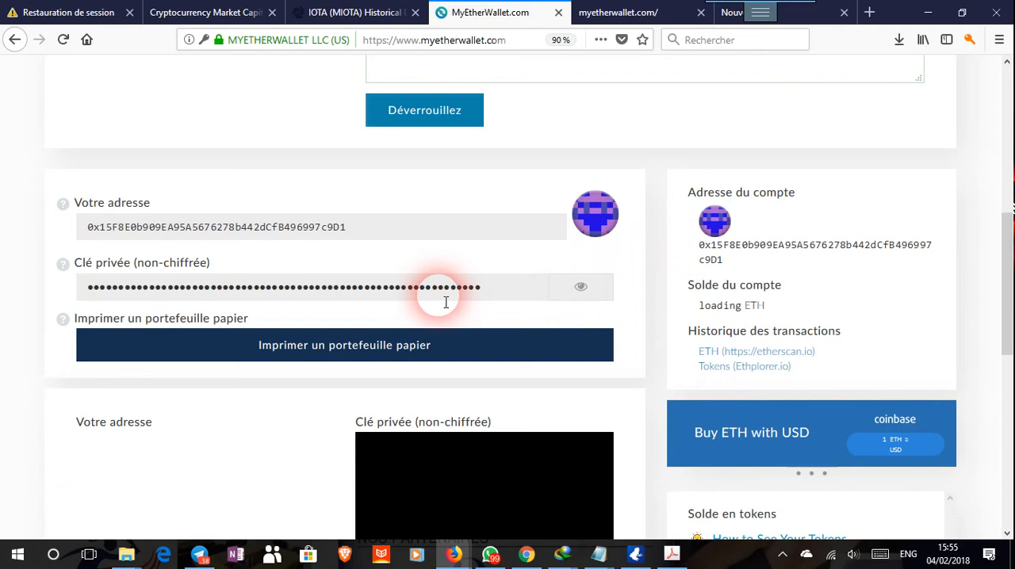
scroll(446, 302, "down", 3)
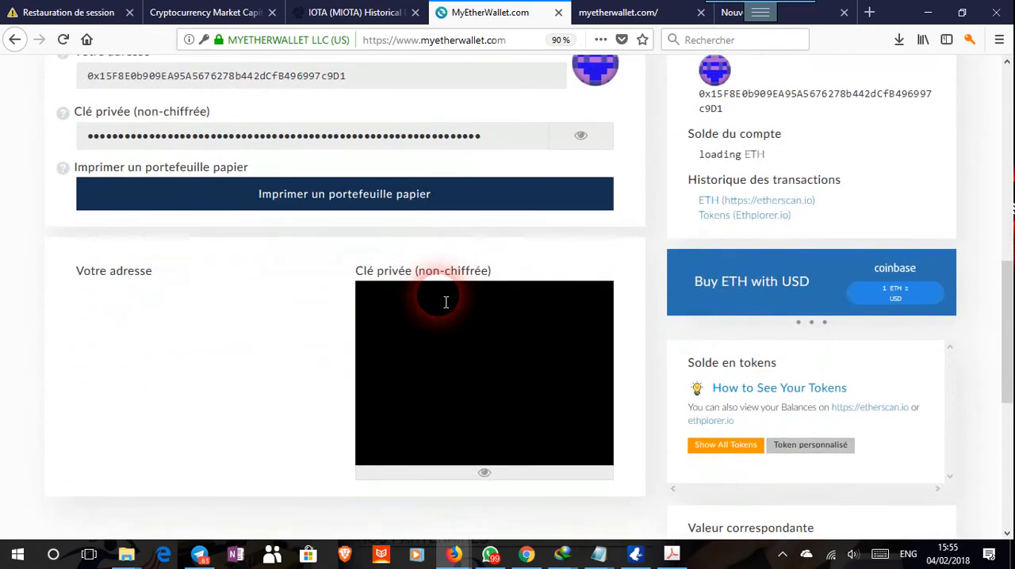
scroll(445, 302, "down", 2)
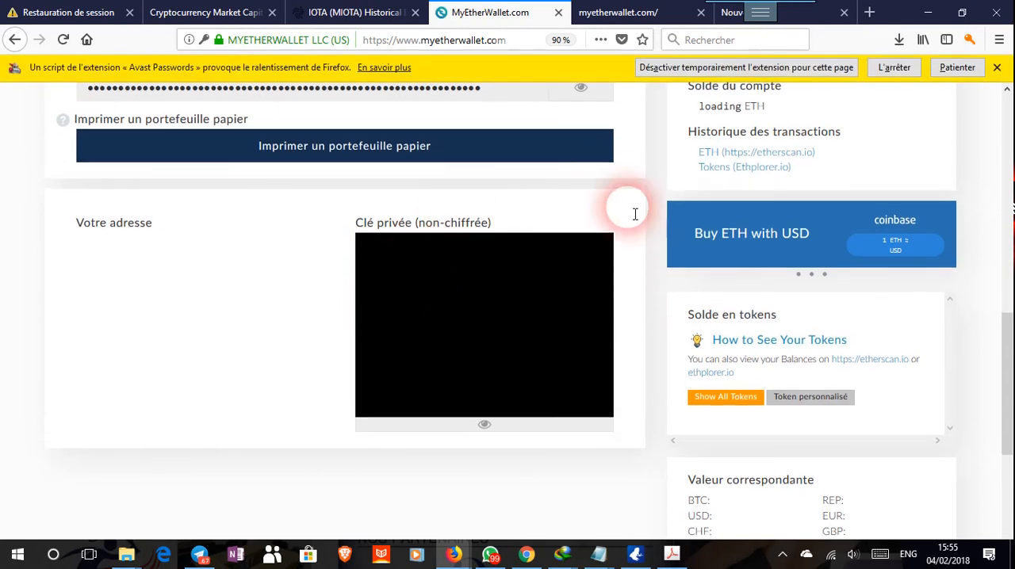
scroll(484, 260, "up", 2)
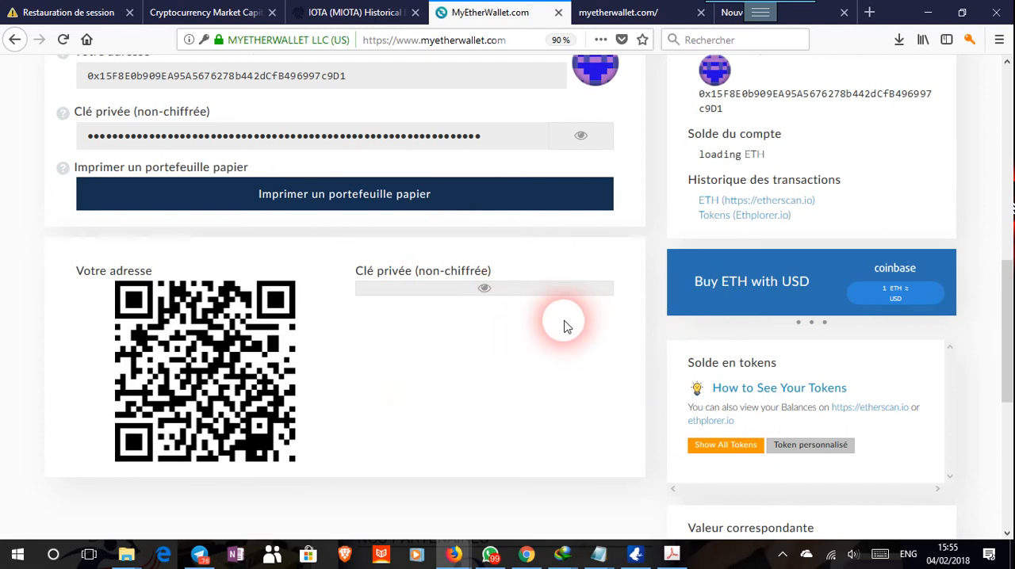
scroll(575, 306, "up", 2)
left_click(580, 237)
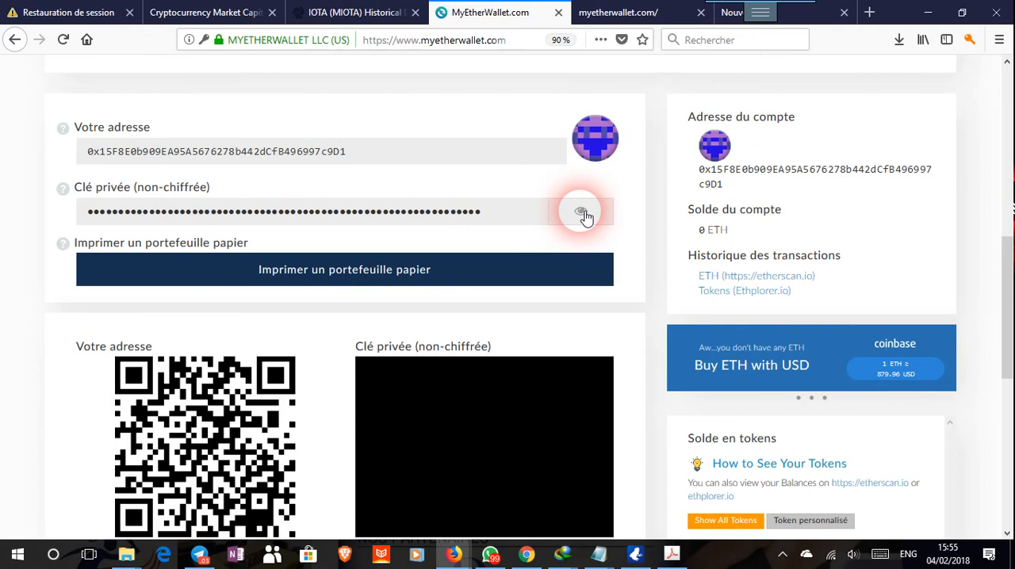
Examine the unlocked wallet's account address, ETH balance, transaction history links and equivalent values.
scroll(542, 259, "up", 3)
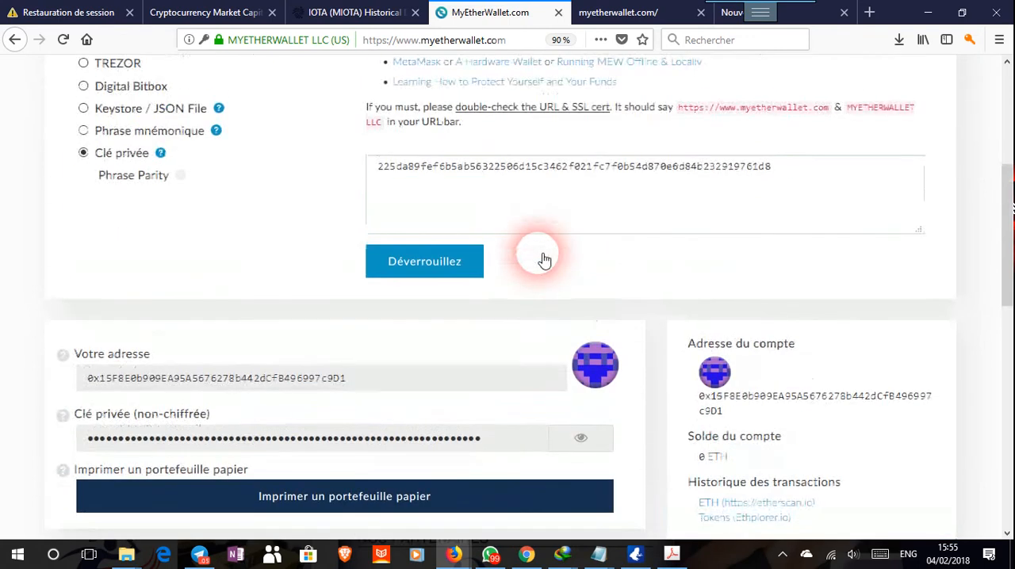
scroll(544, 260, "down", 9)
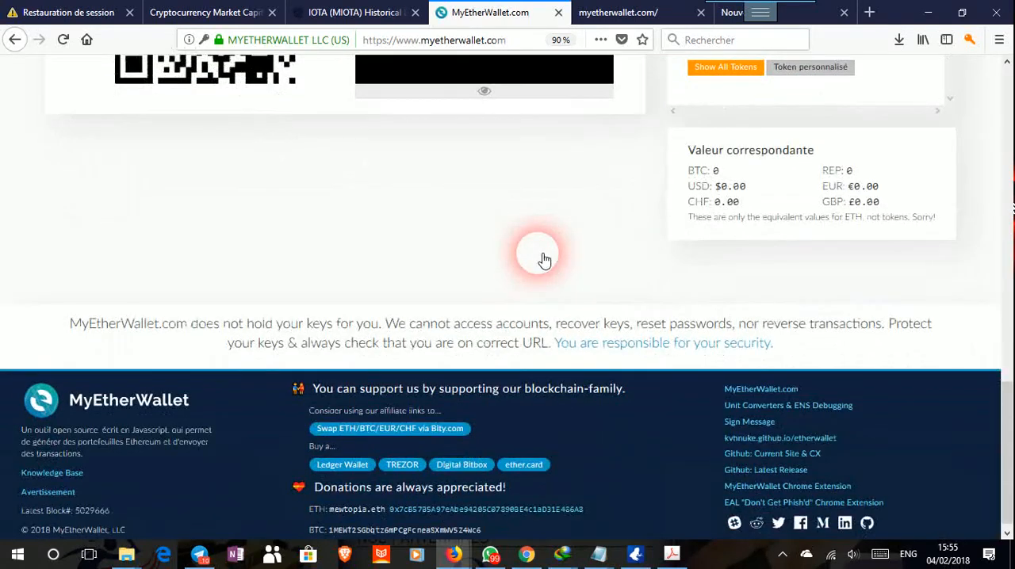
scroll(541, 259, "up", 6)
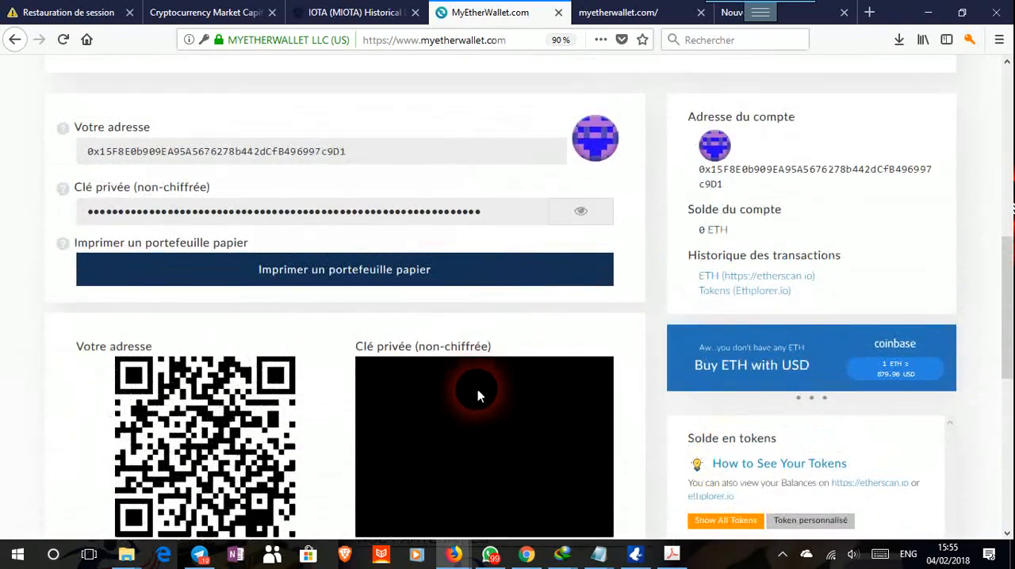
scroll(554, 354, "up", 1)
scroll(554, 354, "up", 2)
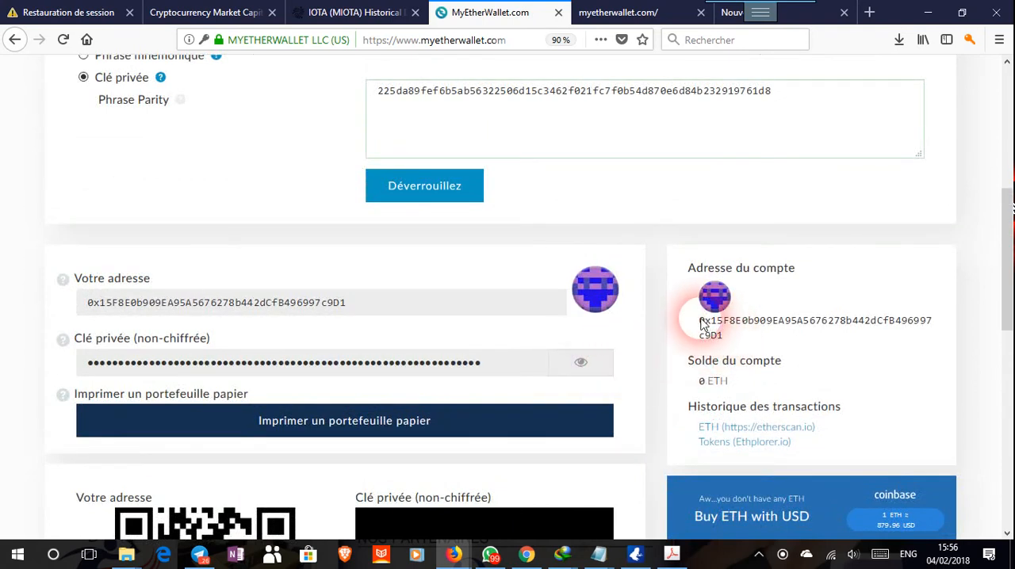
left_click_drag(727, 341, 685, 321)
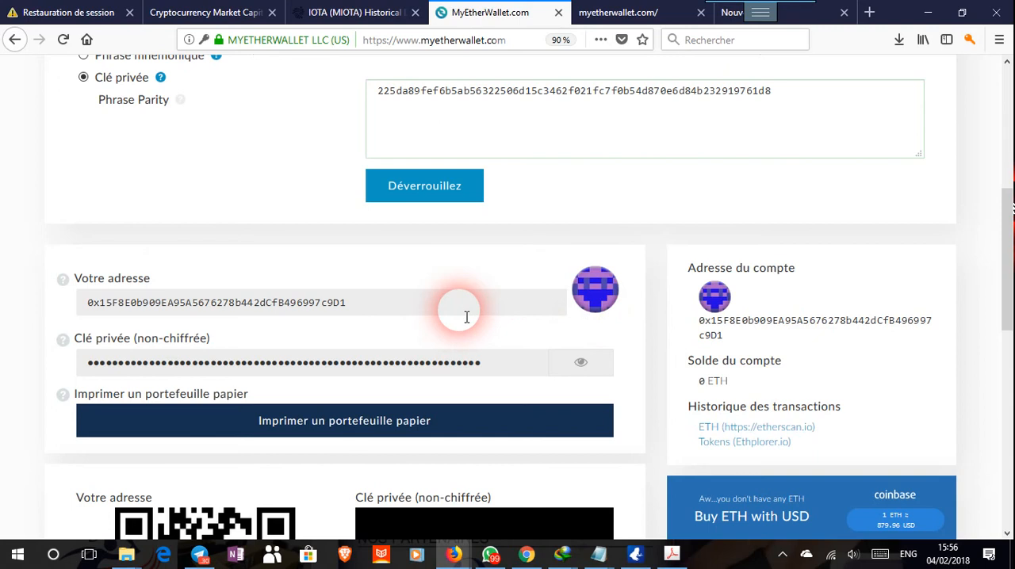
scroll(467, 317, "down", 4)
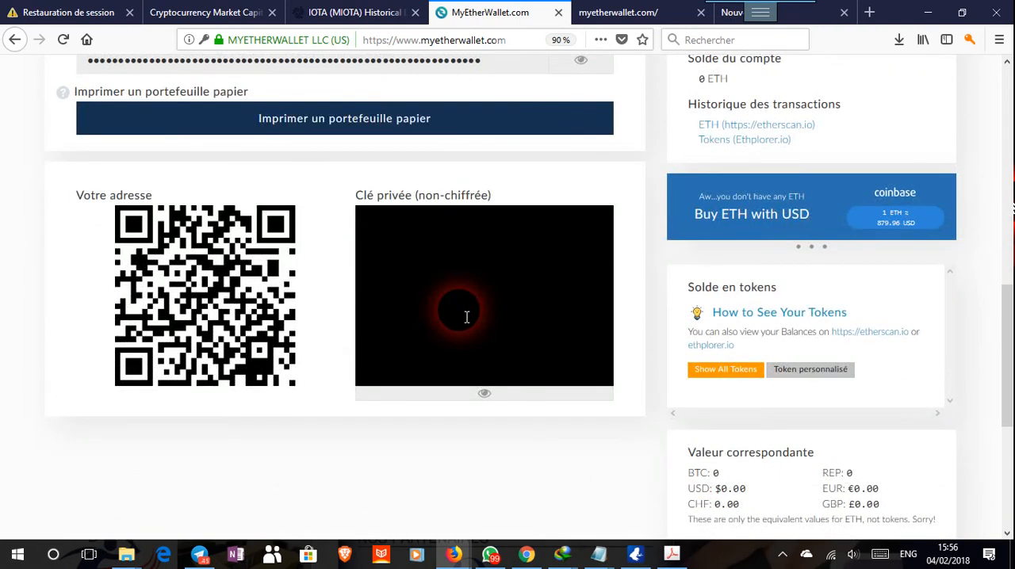
scroll(654, 281, "up", 2)
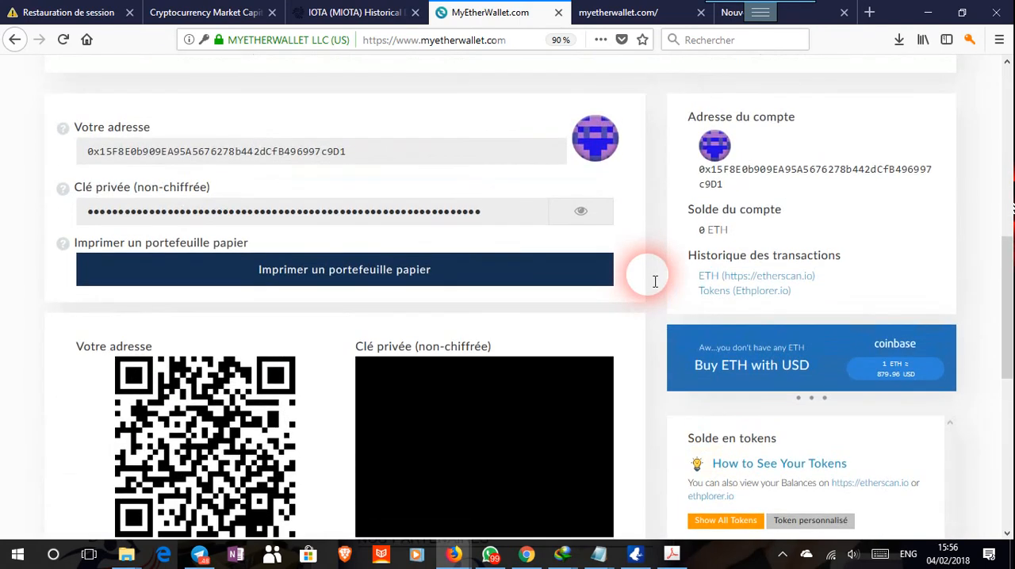
double_click(649, 275)
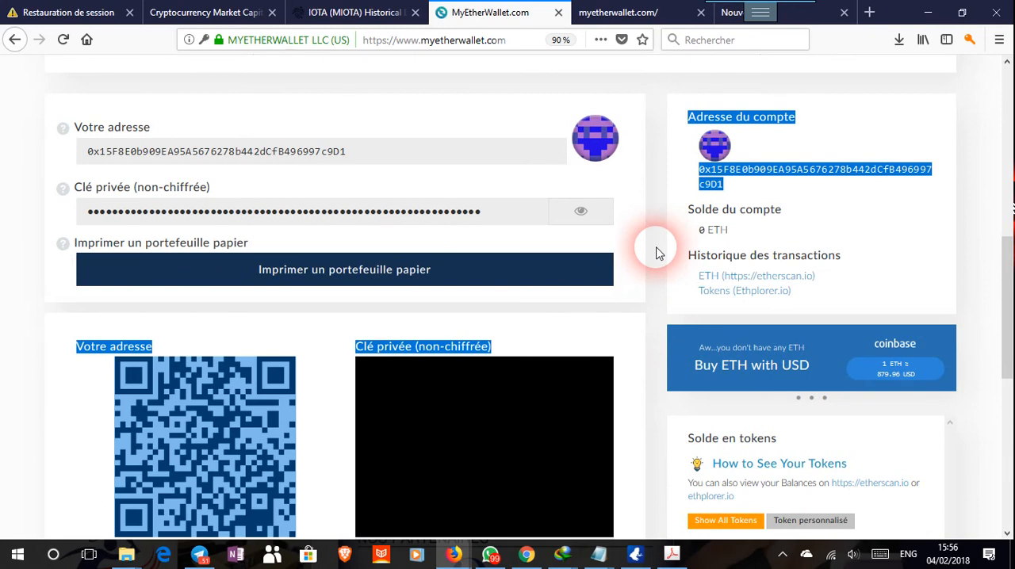
Show all available tokens in the wallet's token balance list.
scroll(599, 277, "down", 1)
scroll(599, 278, "down", 2)
left_click(722, 372)
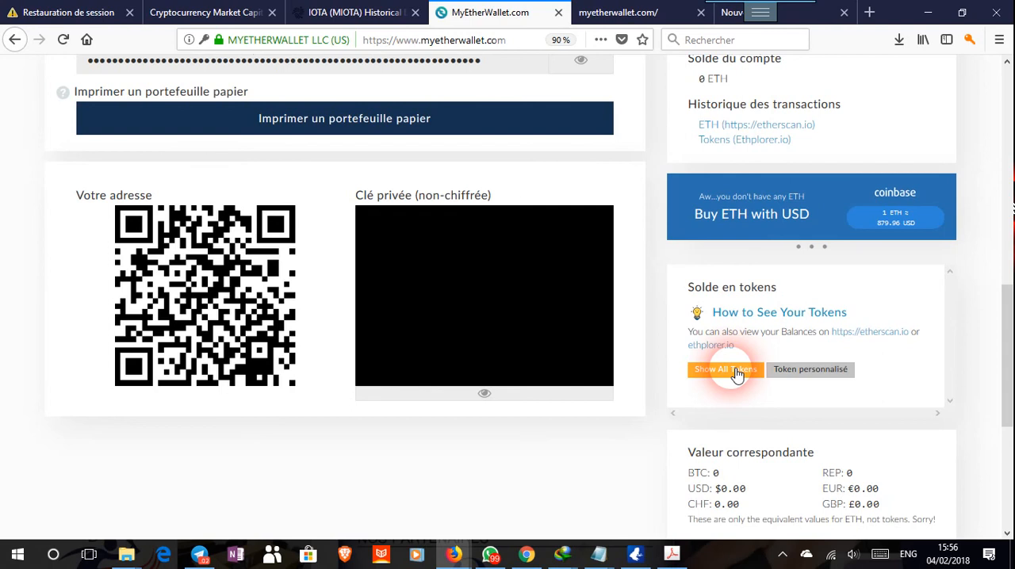
left_click(736, 375)
scroll(737, 375, "down", 1)
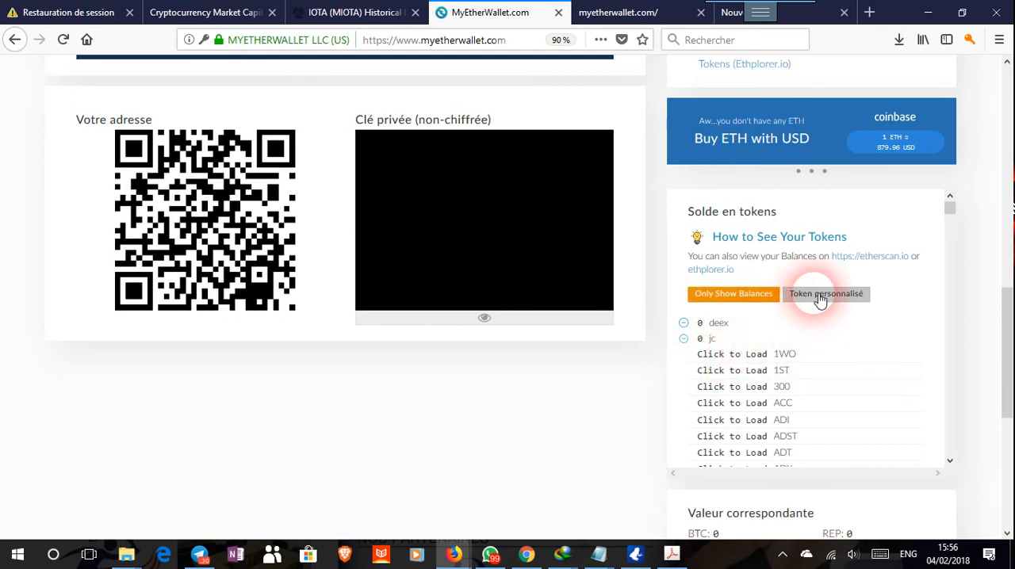
Open the custom token form and look over its address, symbol and decimals fields and the equivalent values section.
left_click(820, 298)
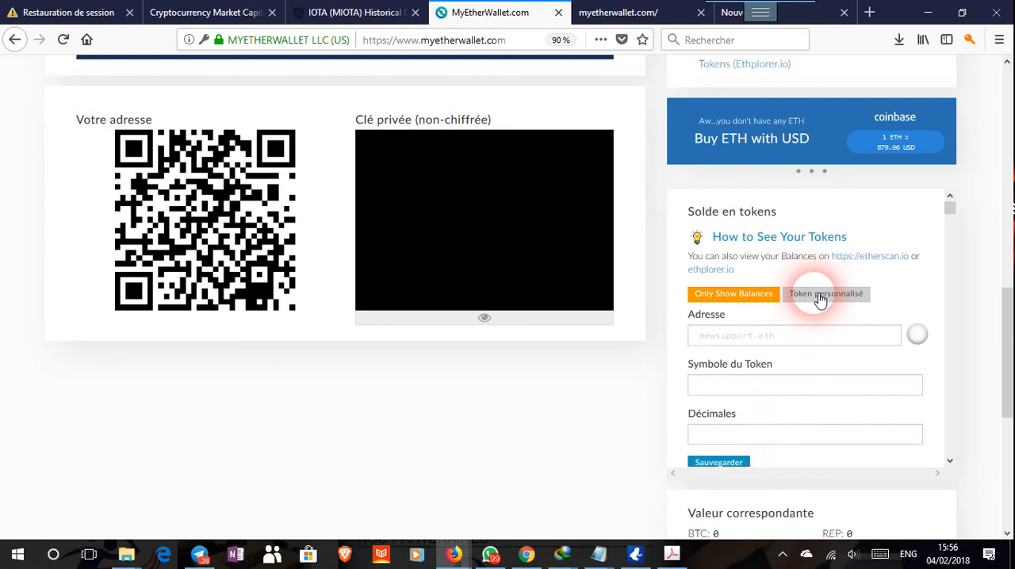
left_click(726, 338)
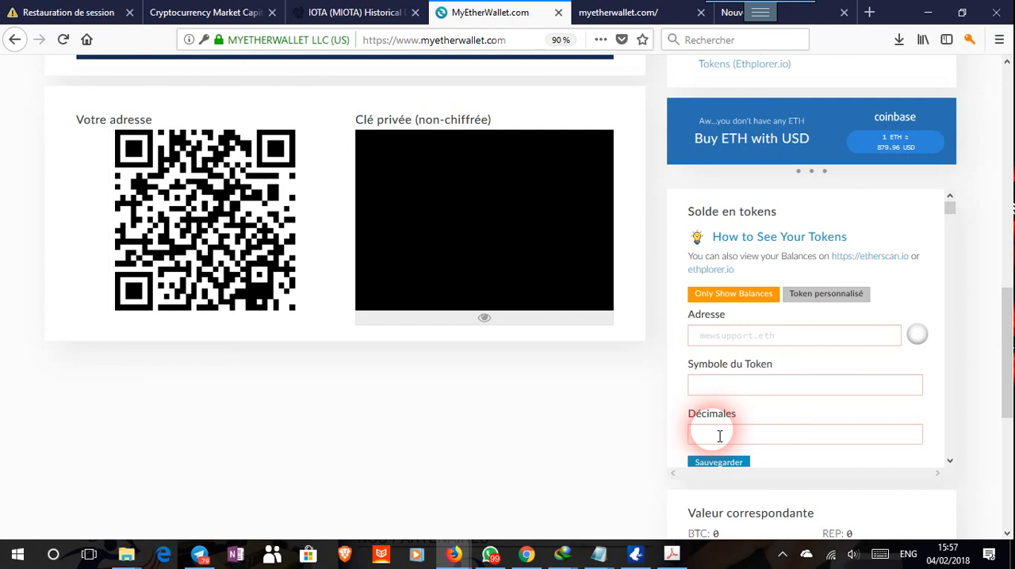
scroll(719, 436, "down", 2)
scroll(719, 436, "down", 2)
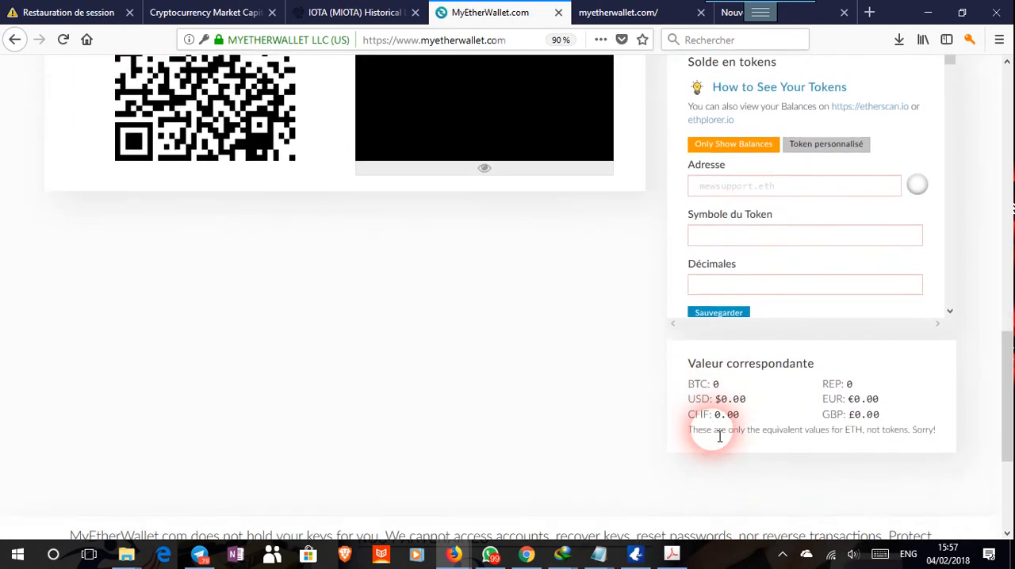
scroll(720, 436, "up", 4)
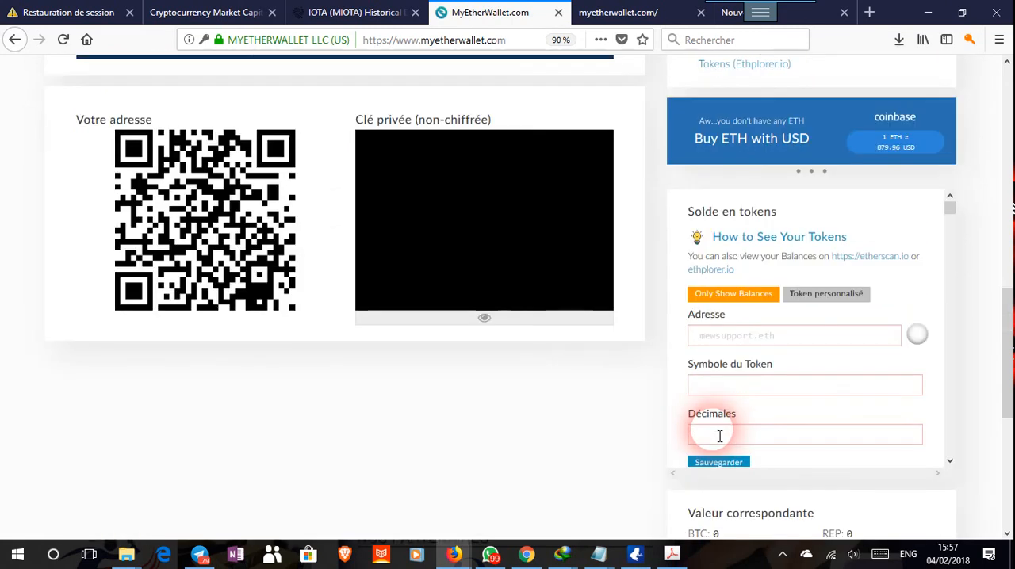
Open the wallet's ETH transaction history on etherscan.io from the account details.
scroll(719, 436, "up", 4)
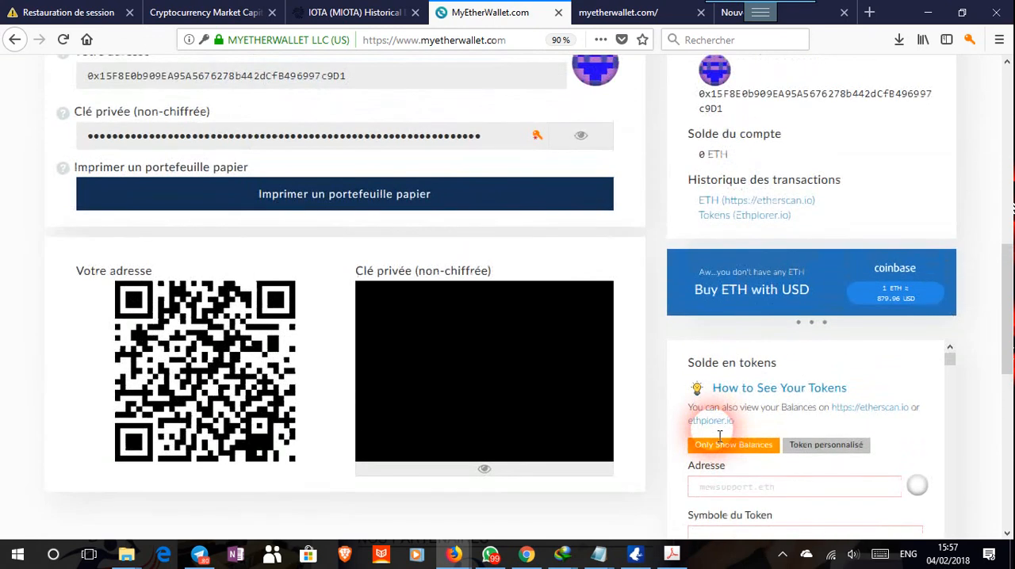
scroll(719, 436, "down", 4)
scroll(719, 436, "up", 4)
scroll(719, 437, "up", 2)
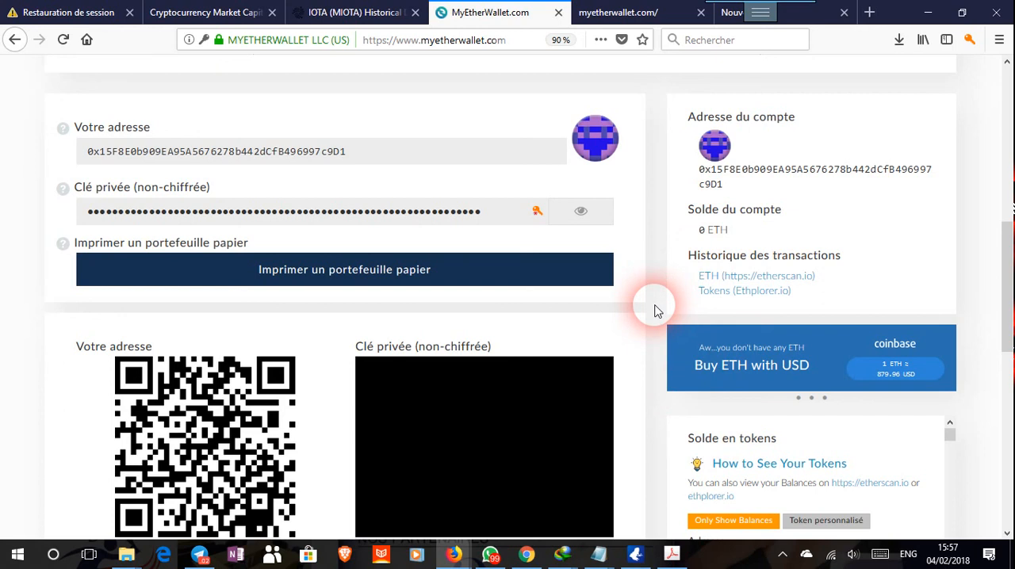
left_click(793, 284)
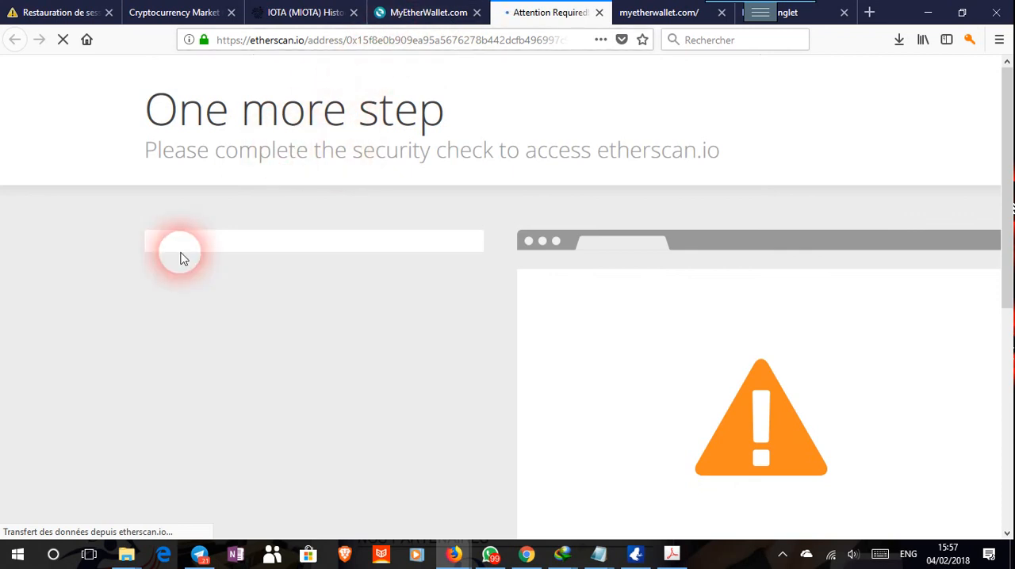
Go back to the wallet page's custom token form, and recheck the etherscan.io address page.
left_click(456, 17)
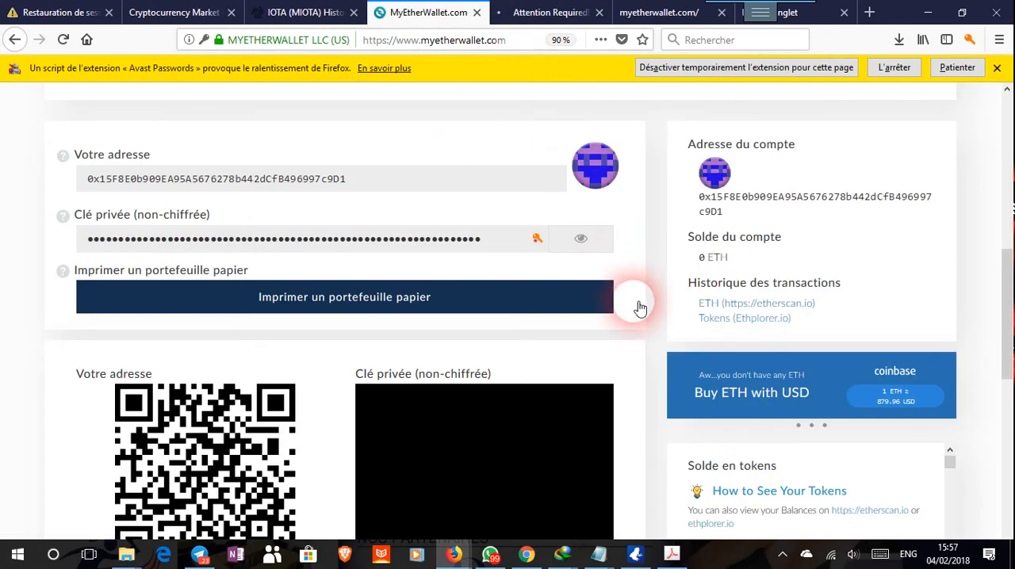
scroll(748, 390, "down", 3)
left_click(749, 373)
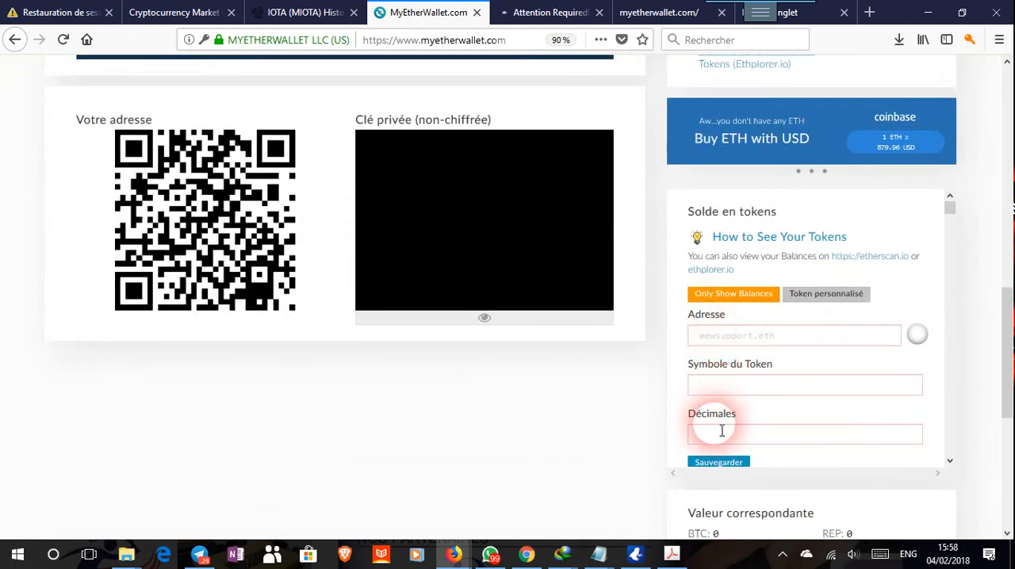
left_click(553, 15)
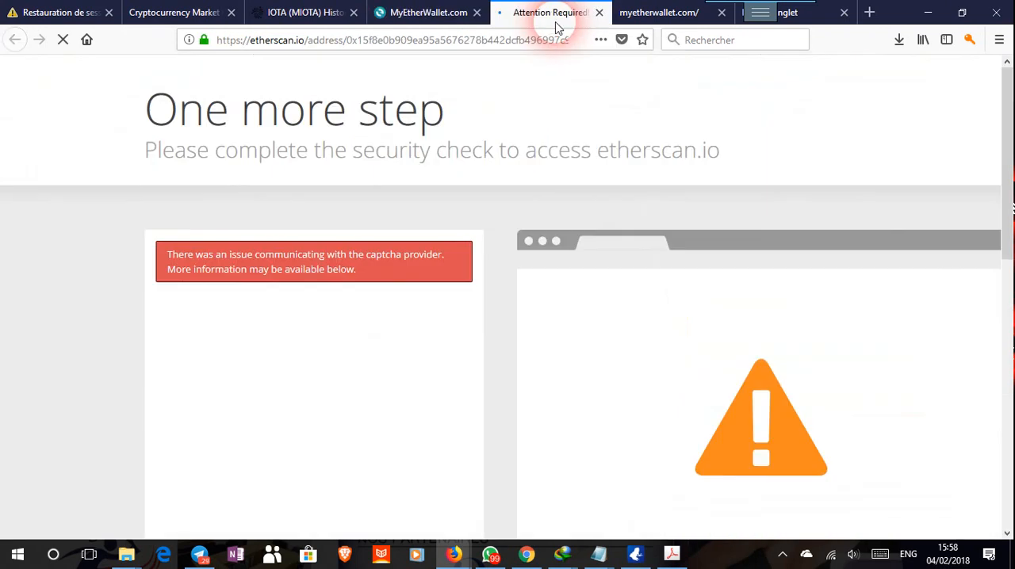
Return to the MyEtherWallet page and view its wallet unlock section and main navigation.
left_click(434, 23)
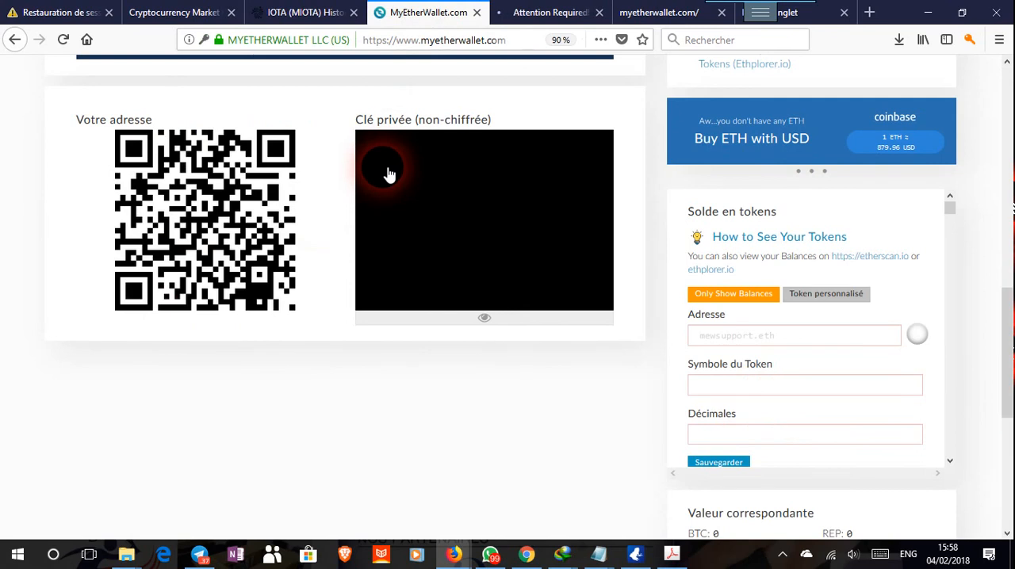
scroll(389, 175, "up", 3)
scroll(389, 175, "up", 5)
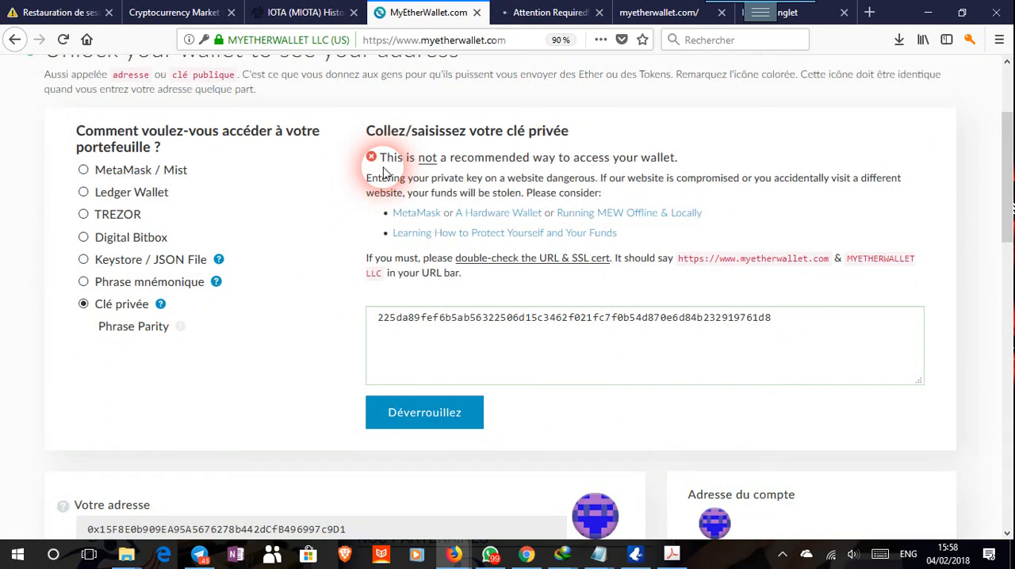
scroll(383, 173, "up", 3)
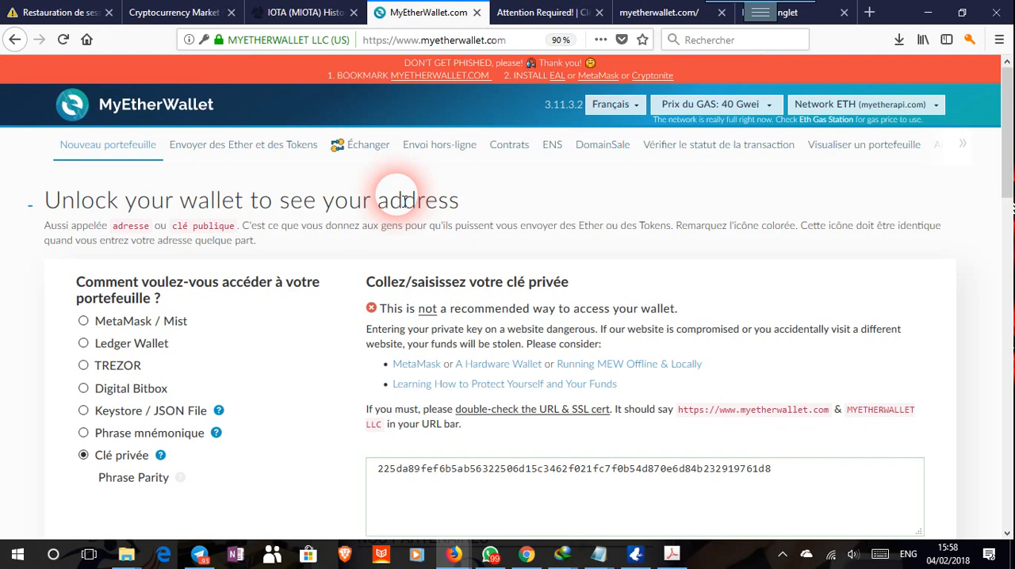
mouse_move(744, 11)
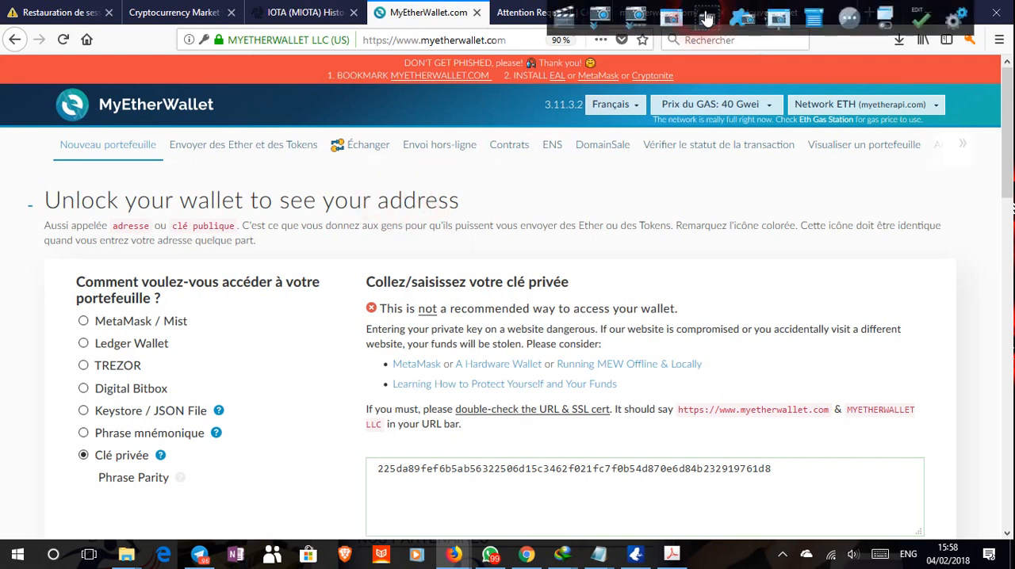
left_click(932, 19)
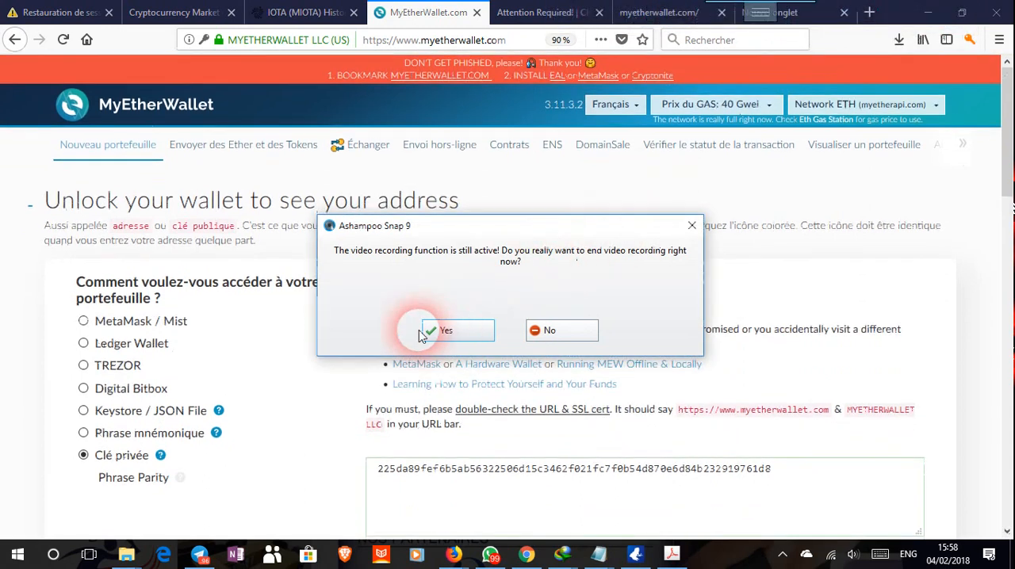